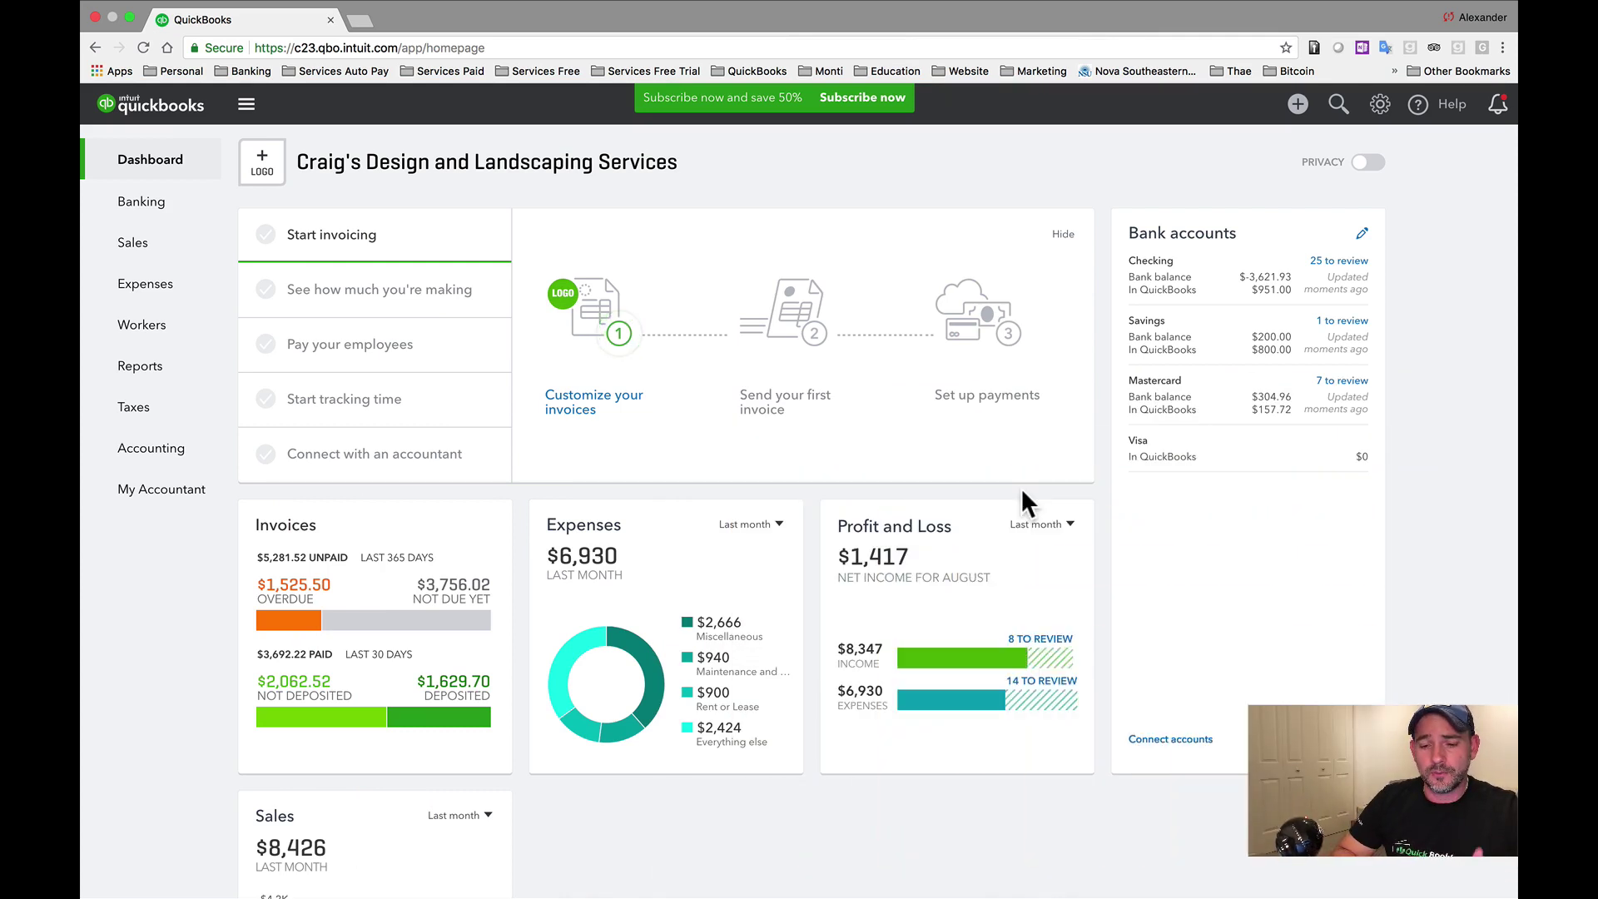
Step: Start a new bill and add Florida Power and Light to it as a new vendor
left_click(1299, 106)
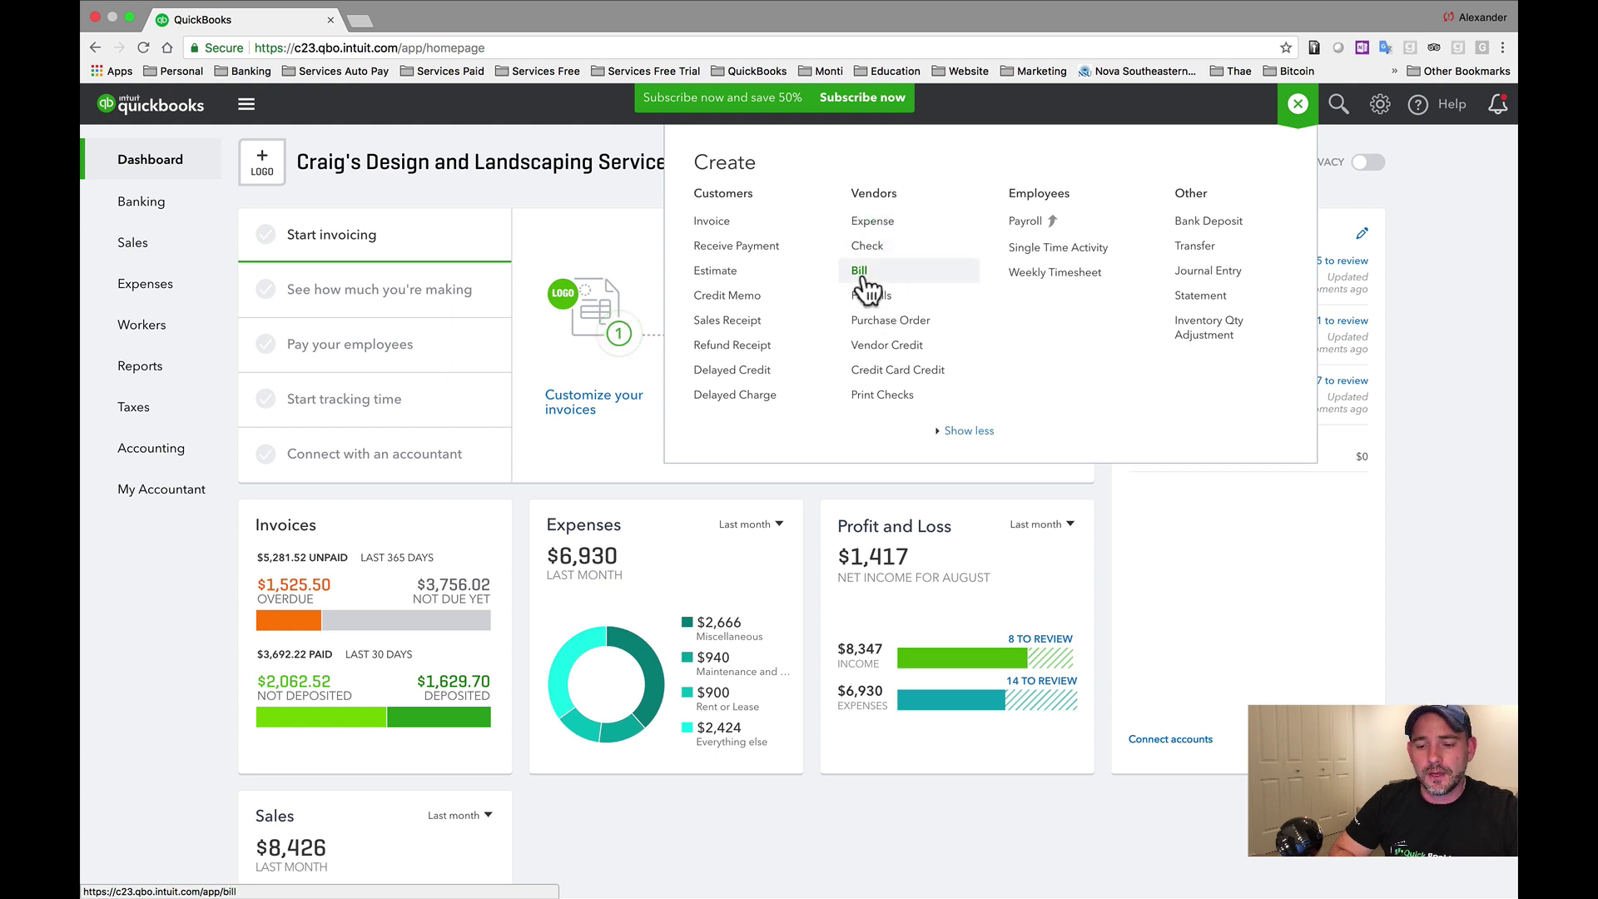
left_click(887, 276)
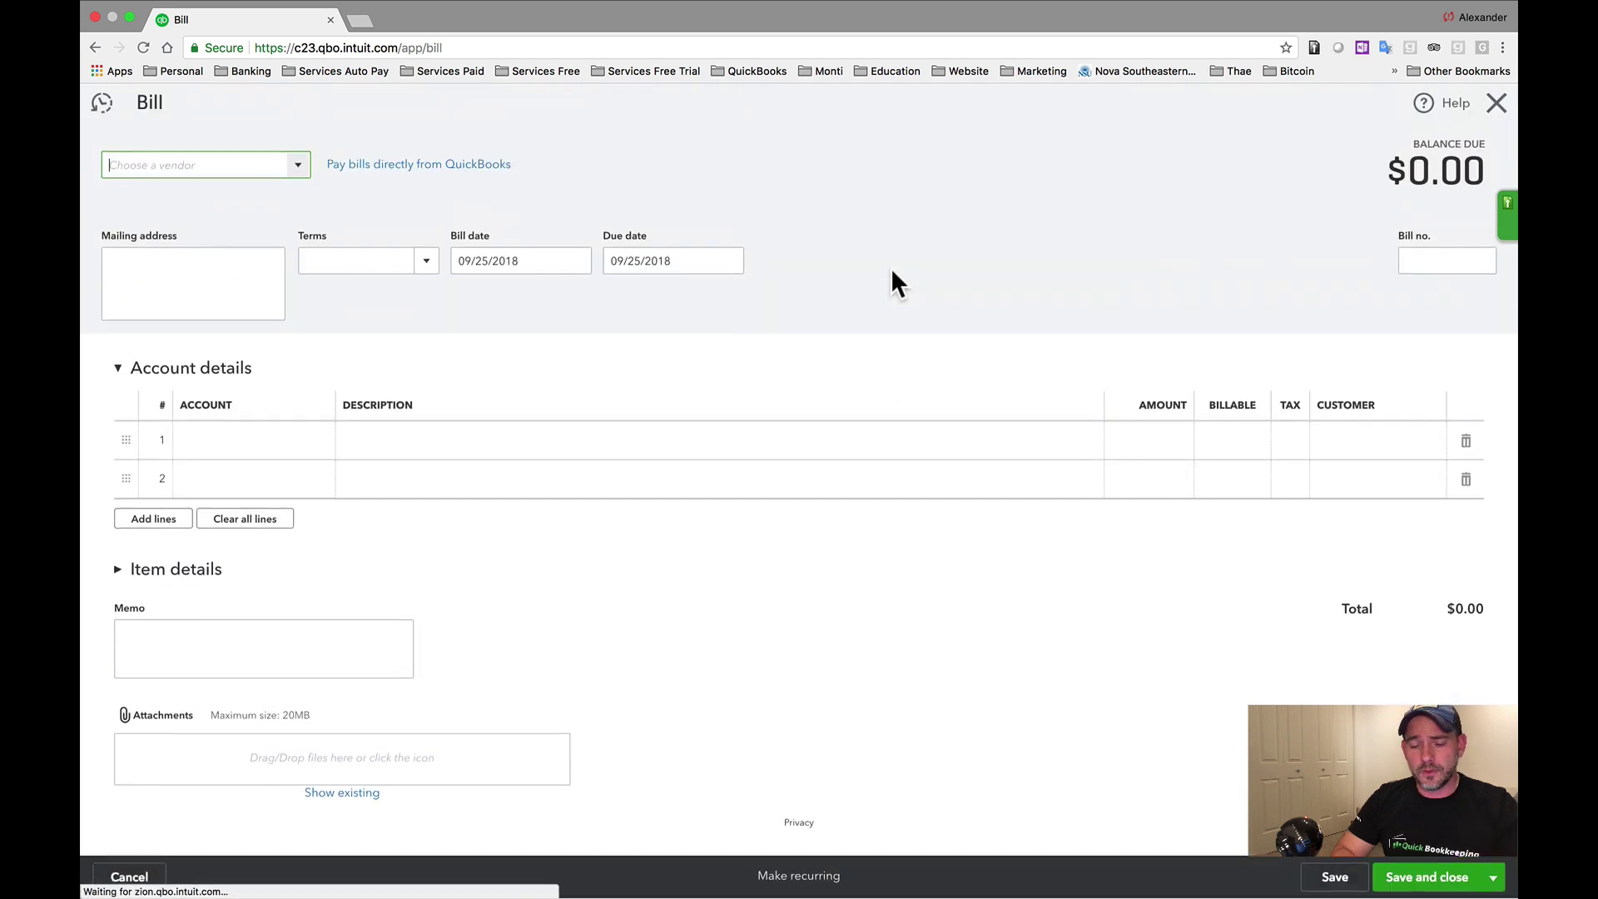
left_click(298, 169)
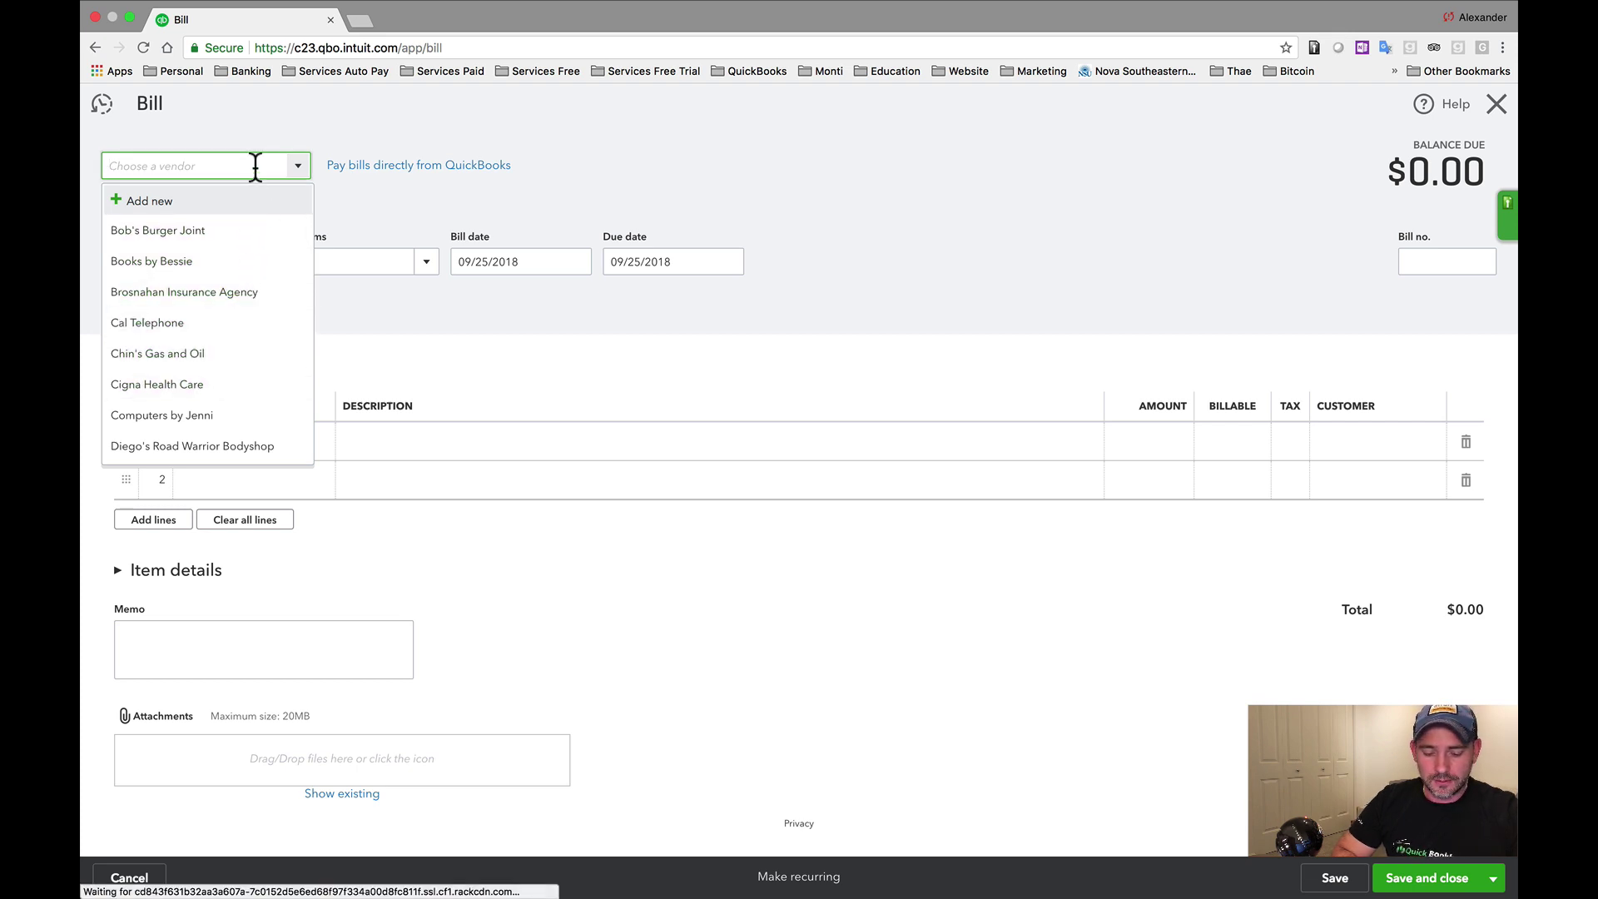
type("Florida ")
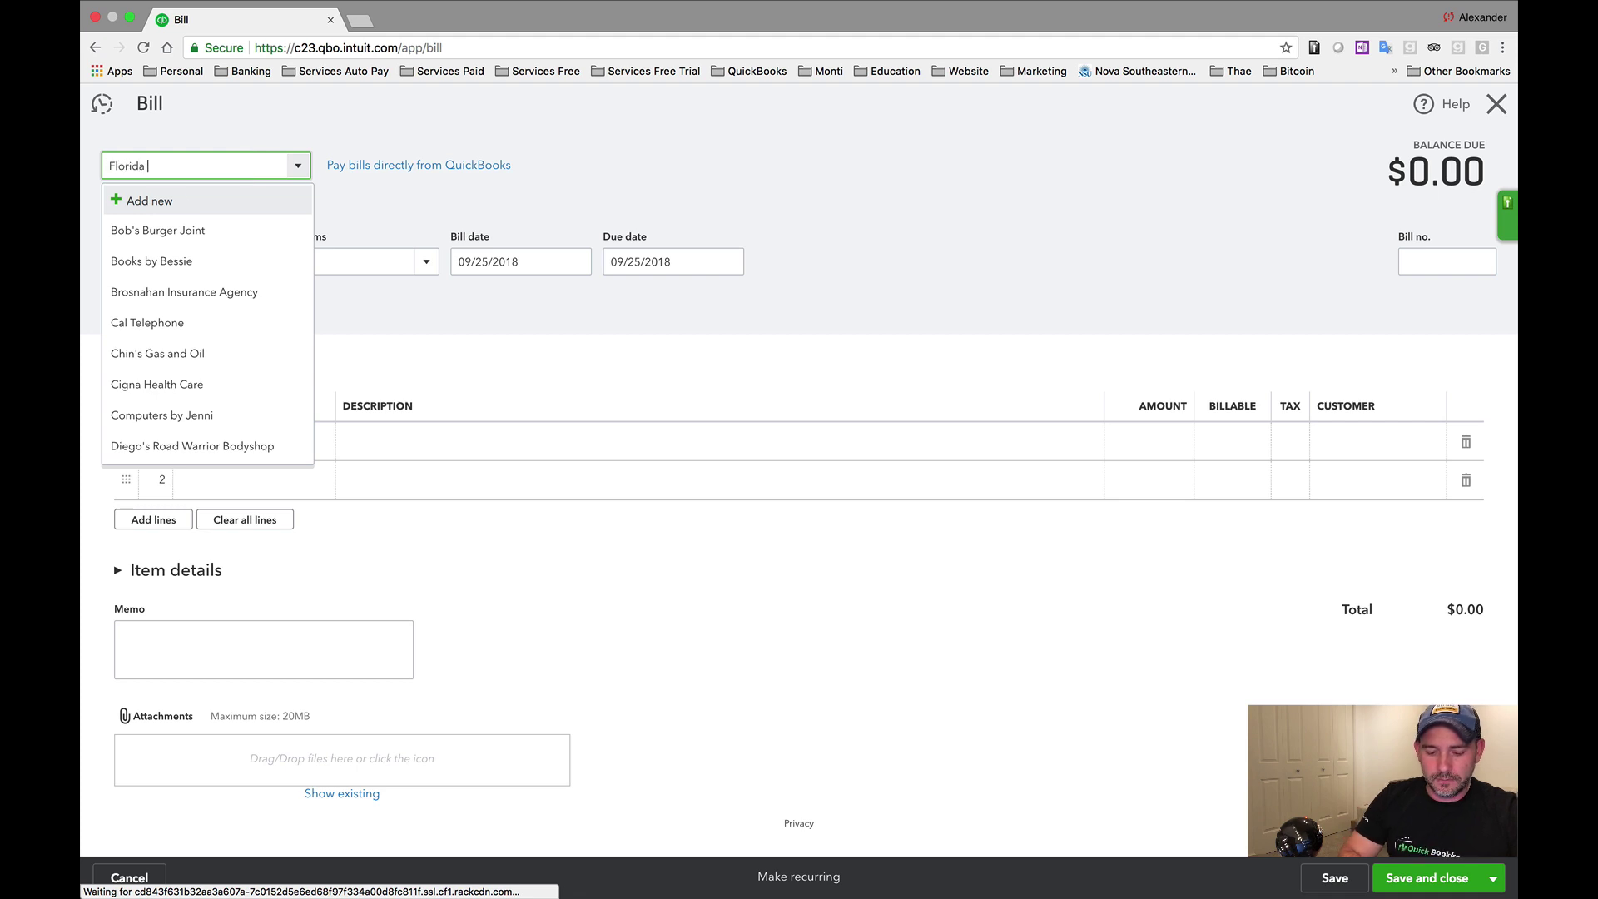
type("Power and Lo")
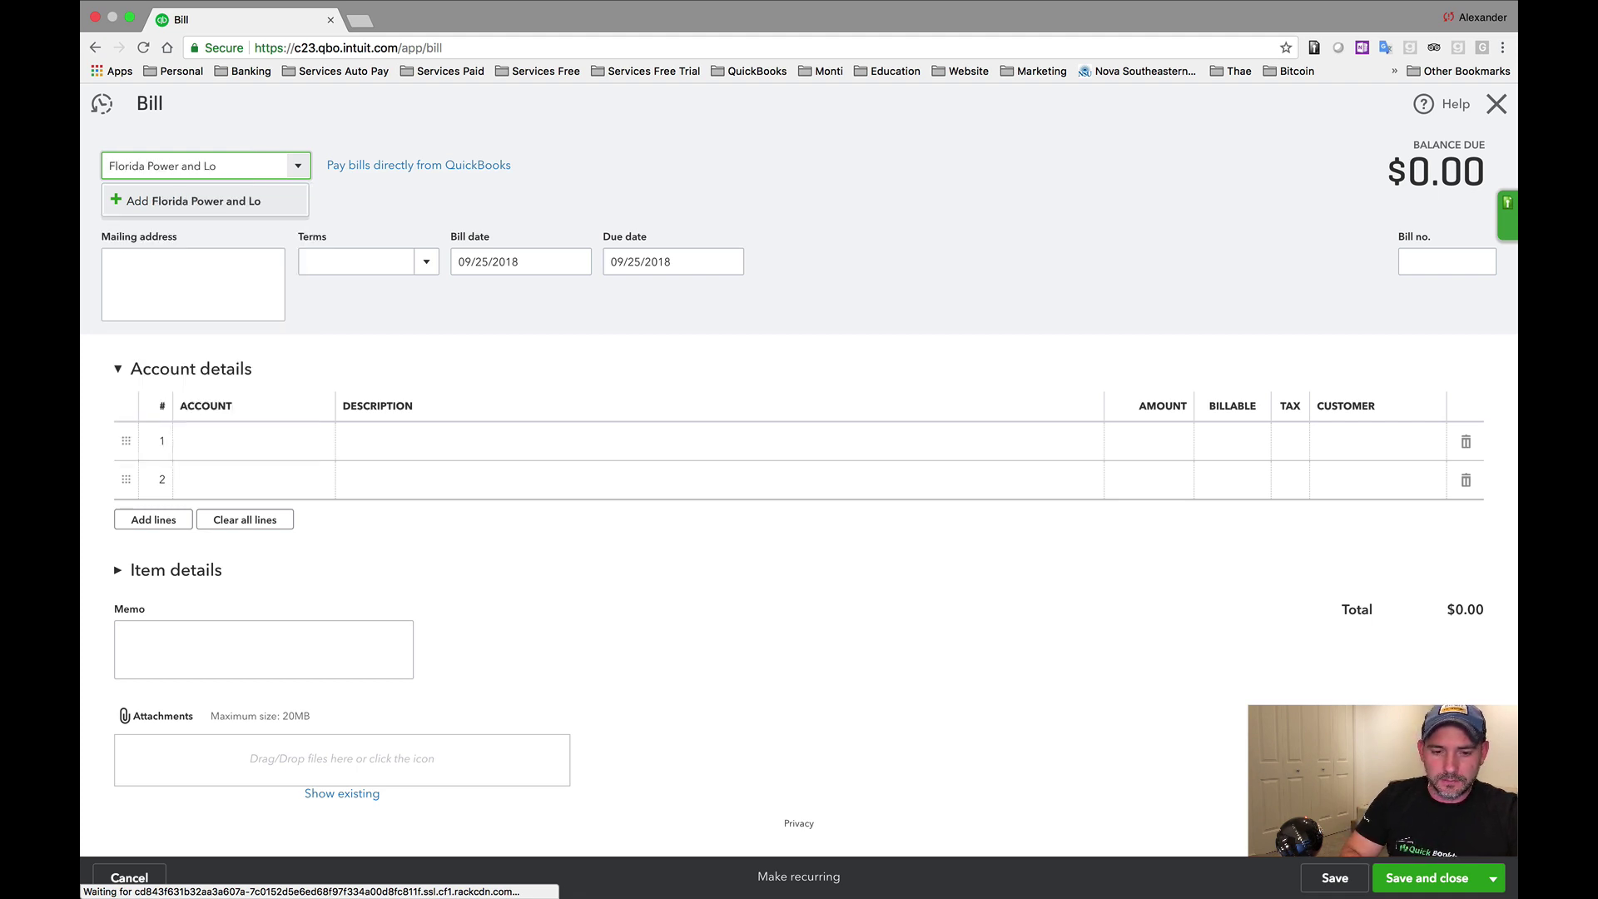
key("BackSpace")
type("ight")
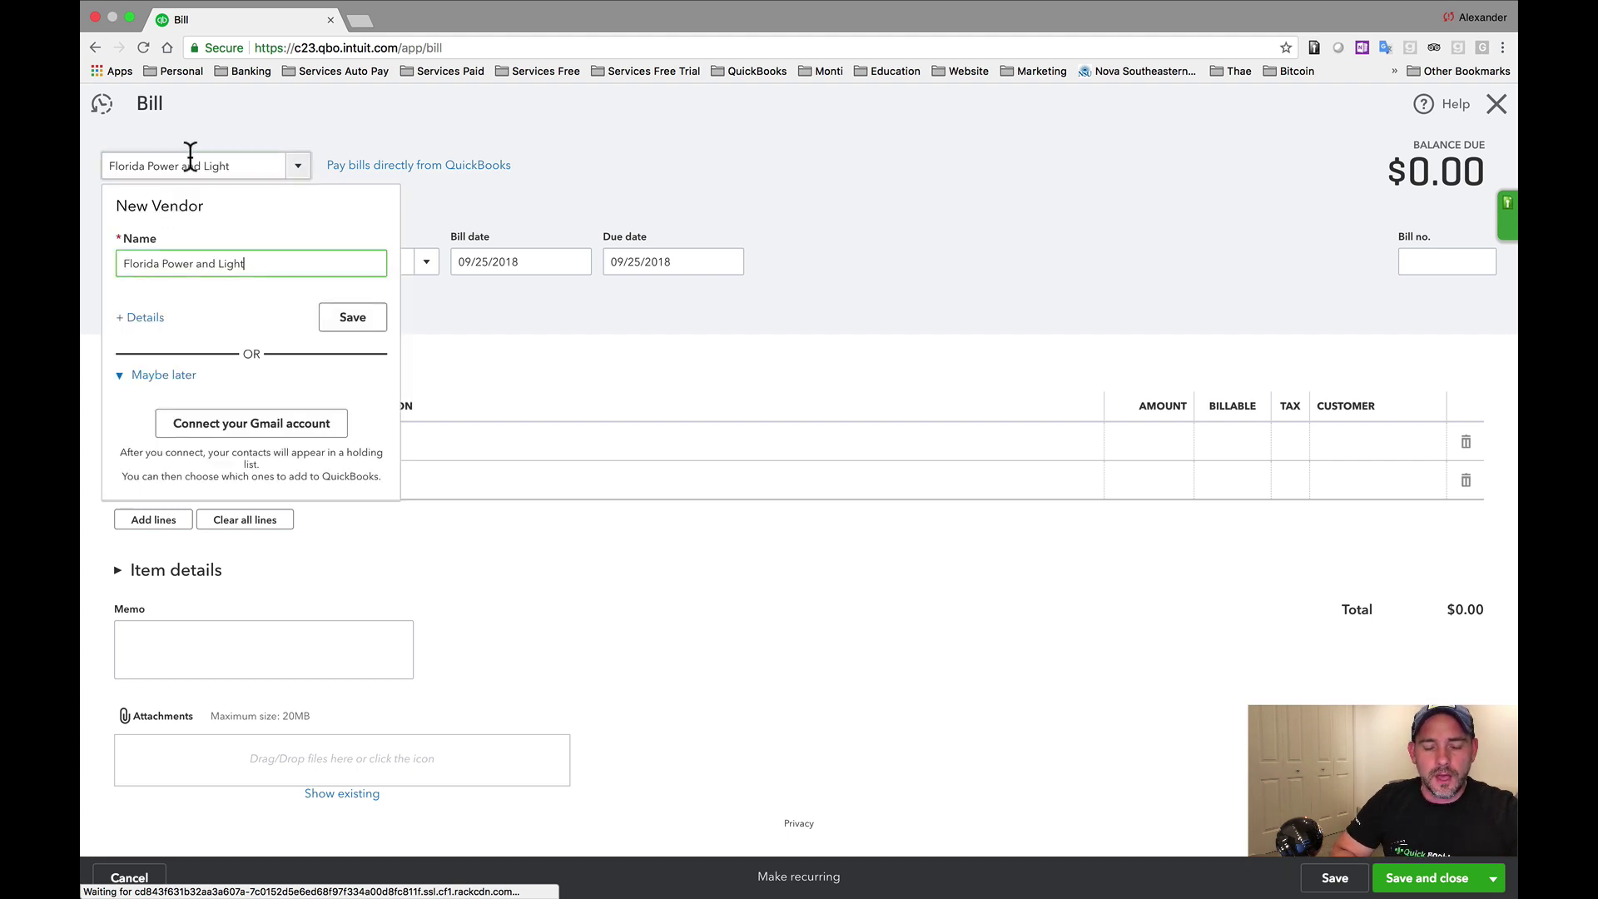
left_click(337, 326)
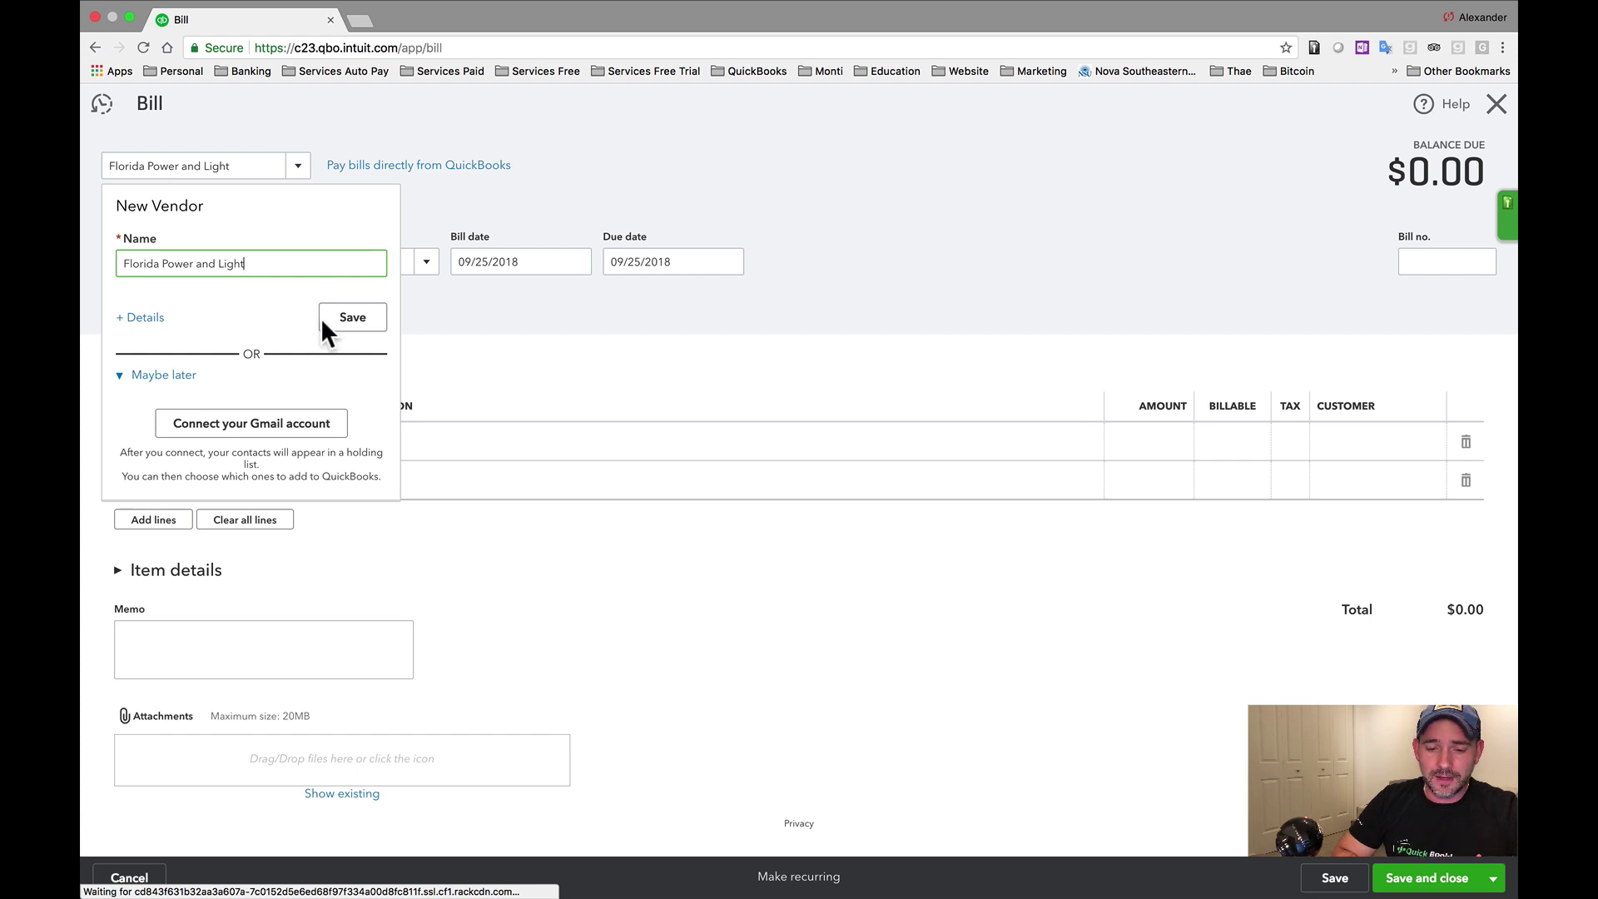
left_click(353, 318)
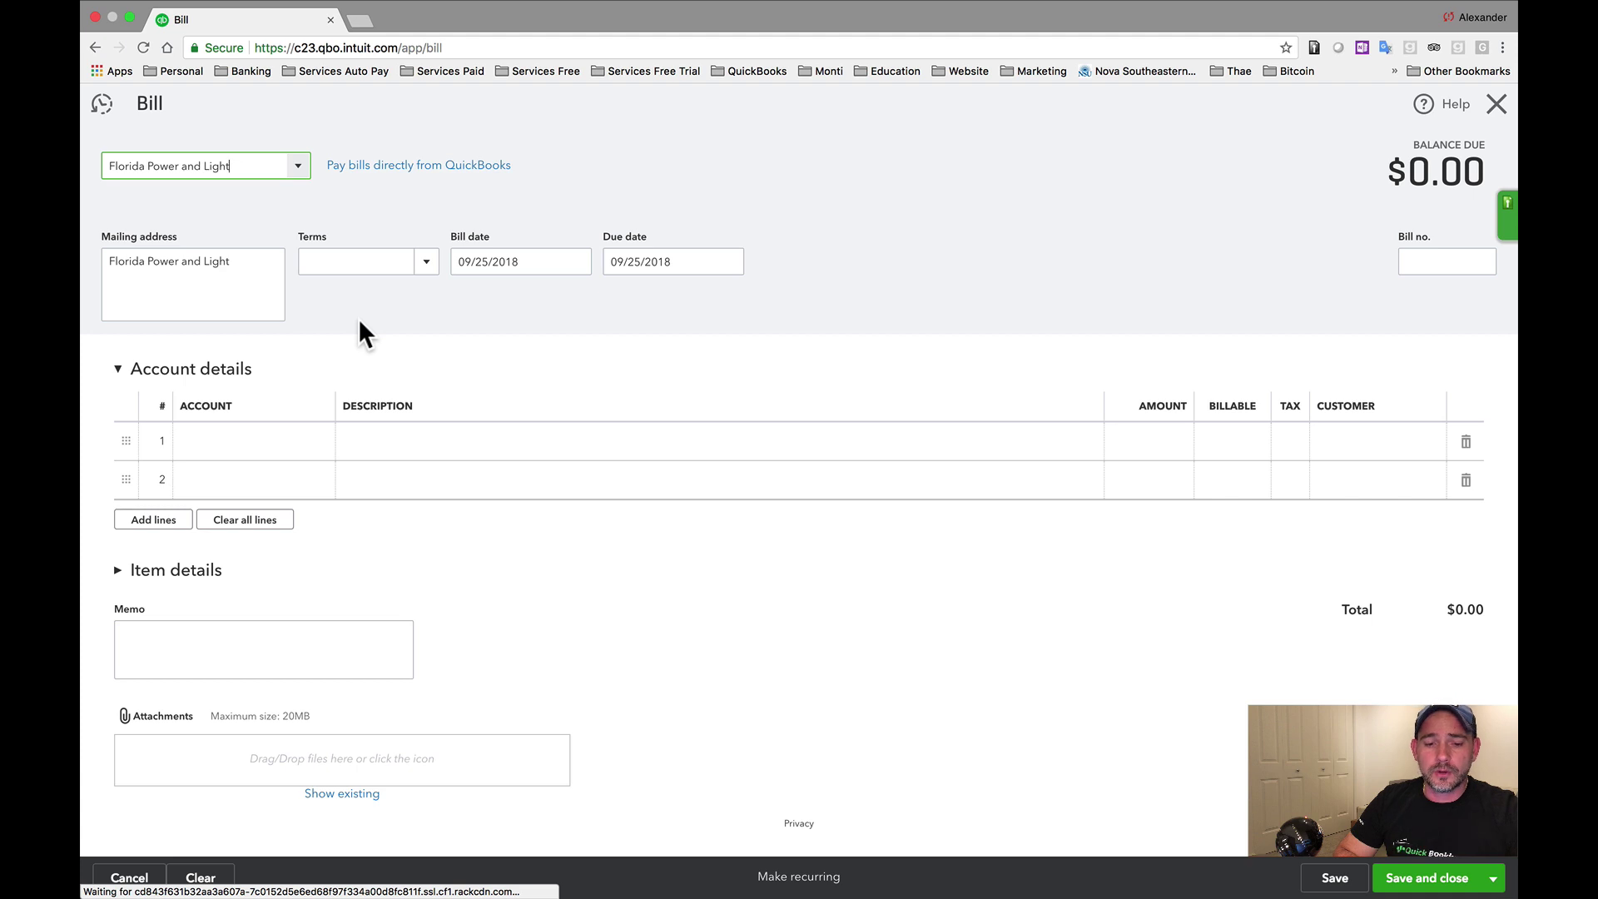
Step: Leave the payment terms blank and set the bill's due date to 10/10/2018
key("Tab")
key("Tab")
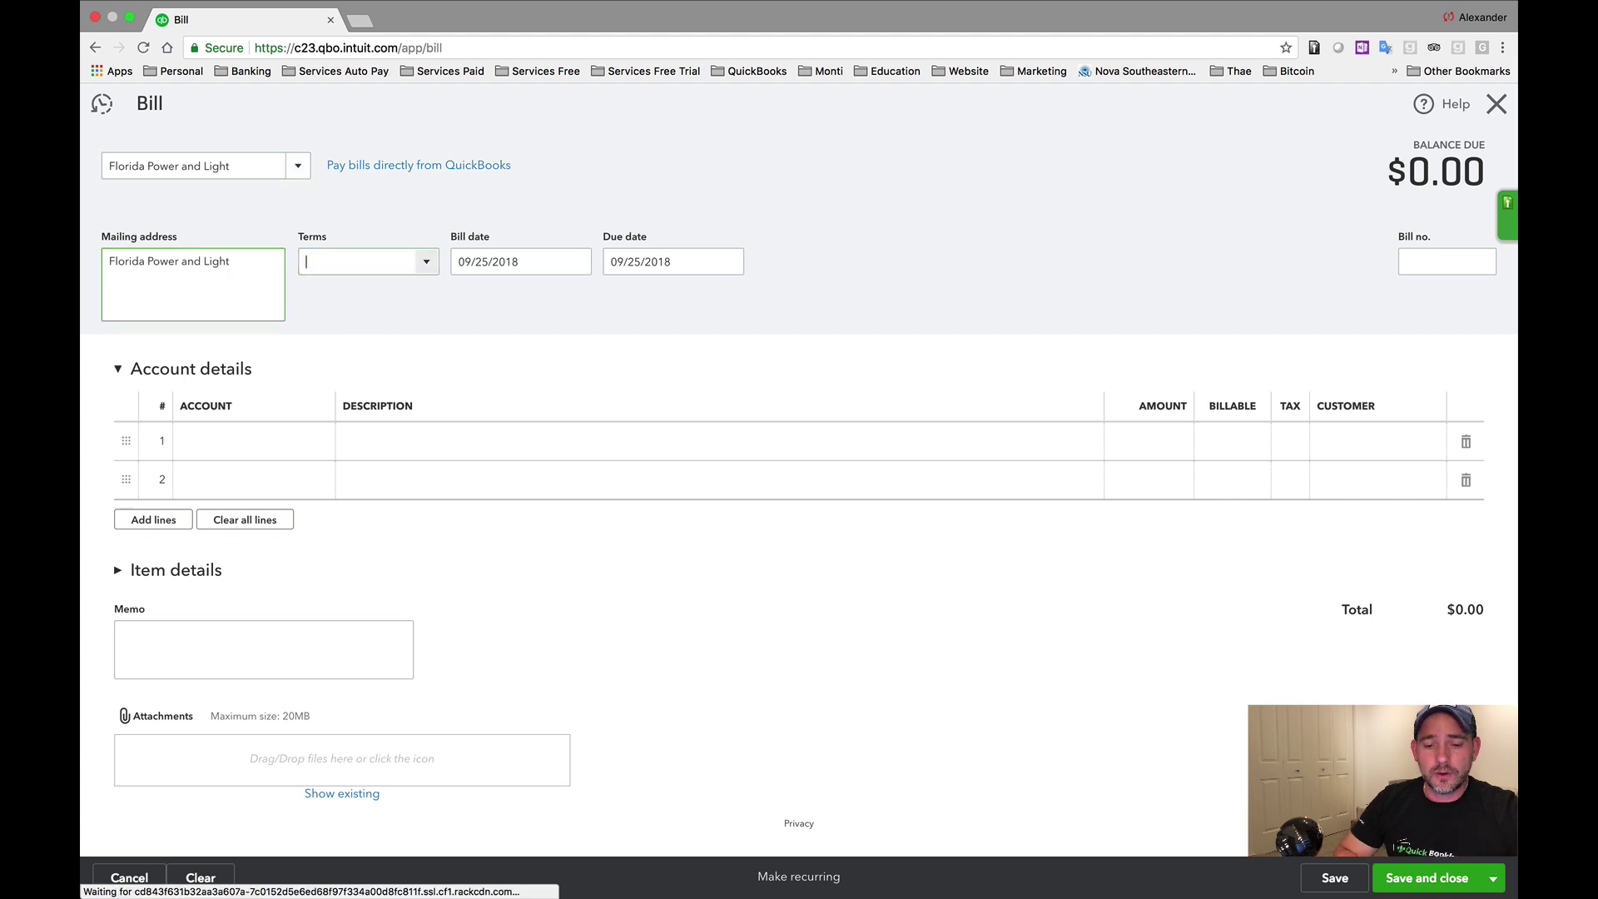
left_click(425, 265)
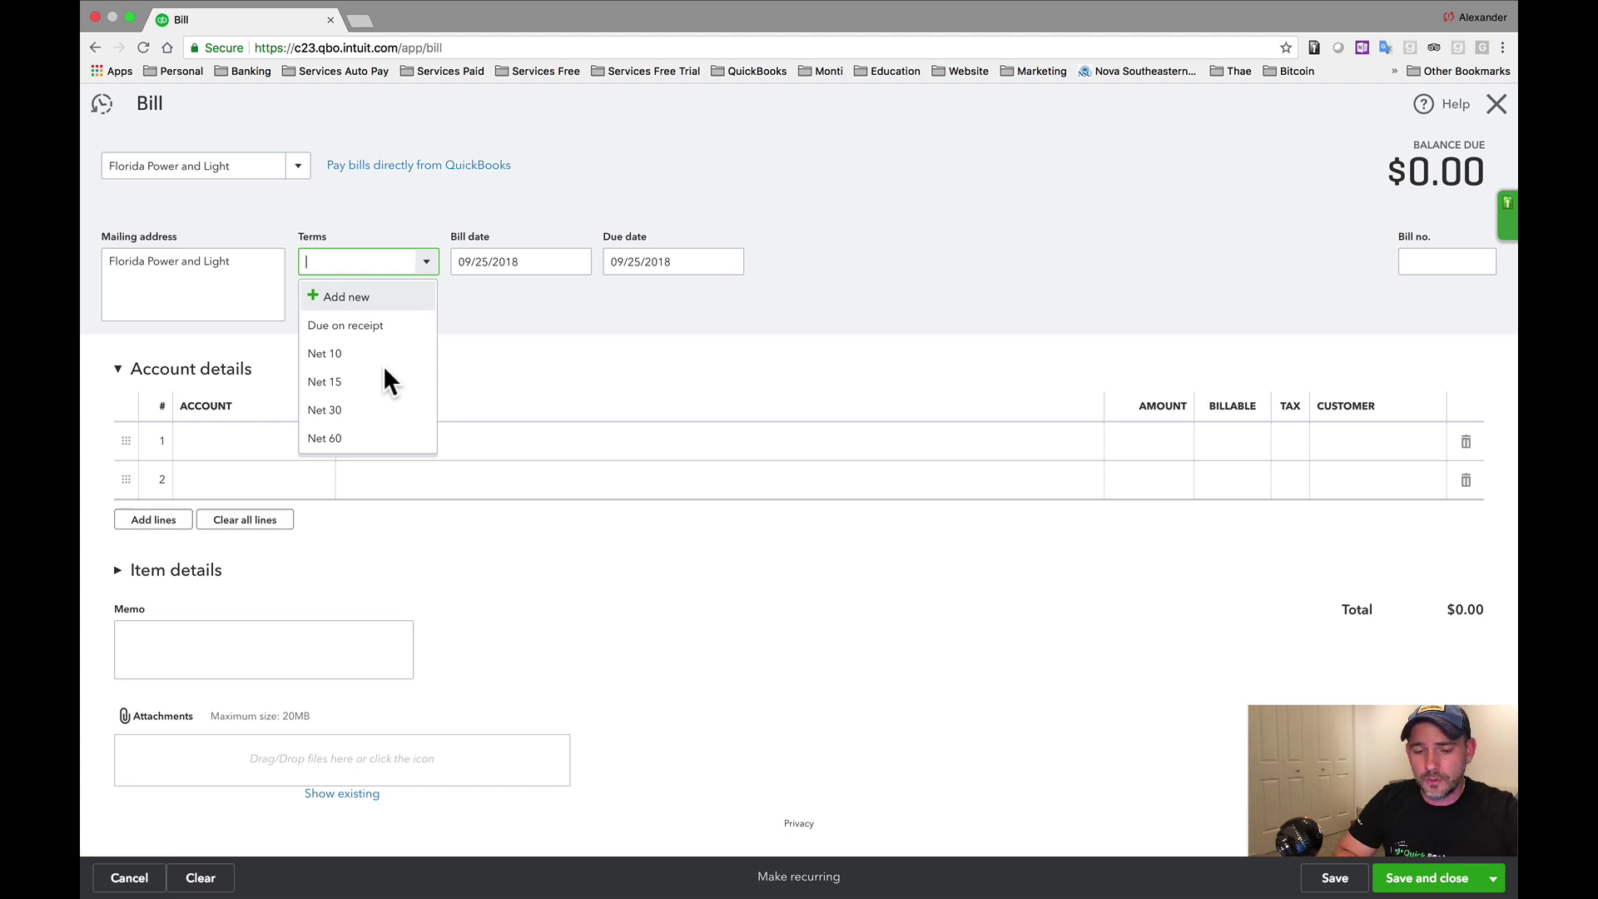
left_click(535, 260)
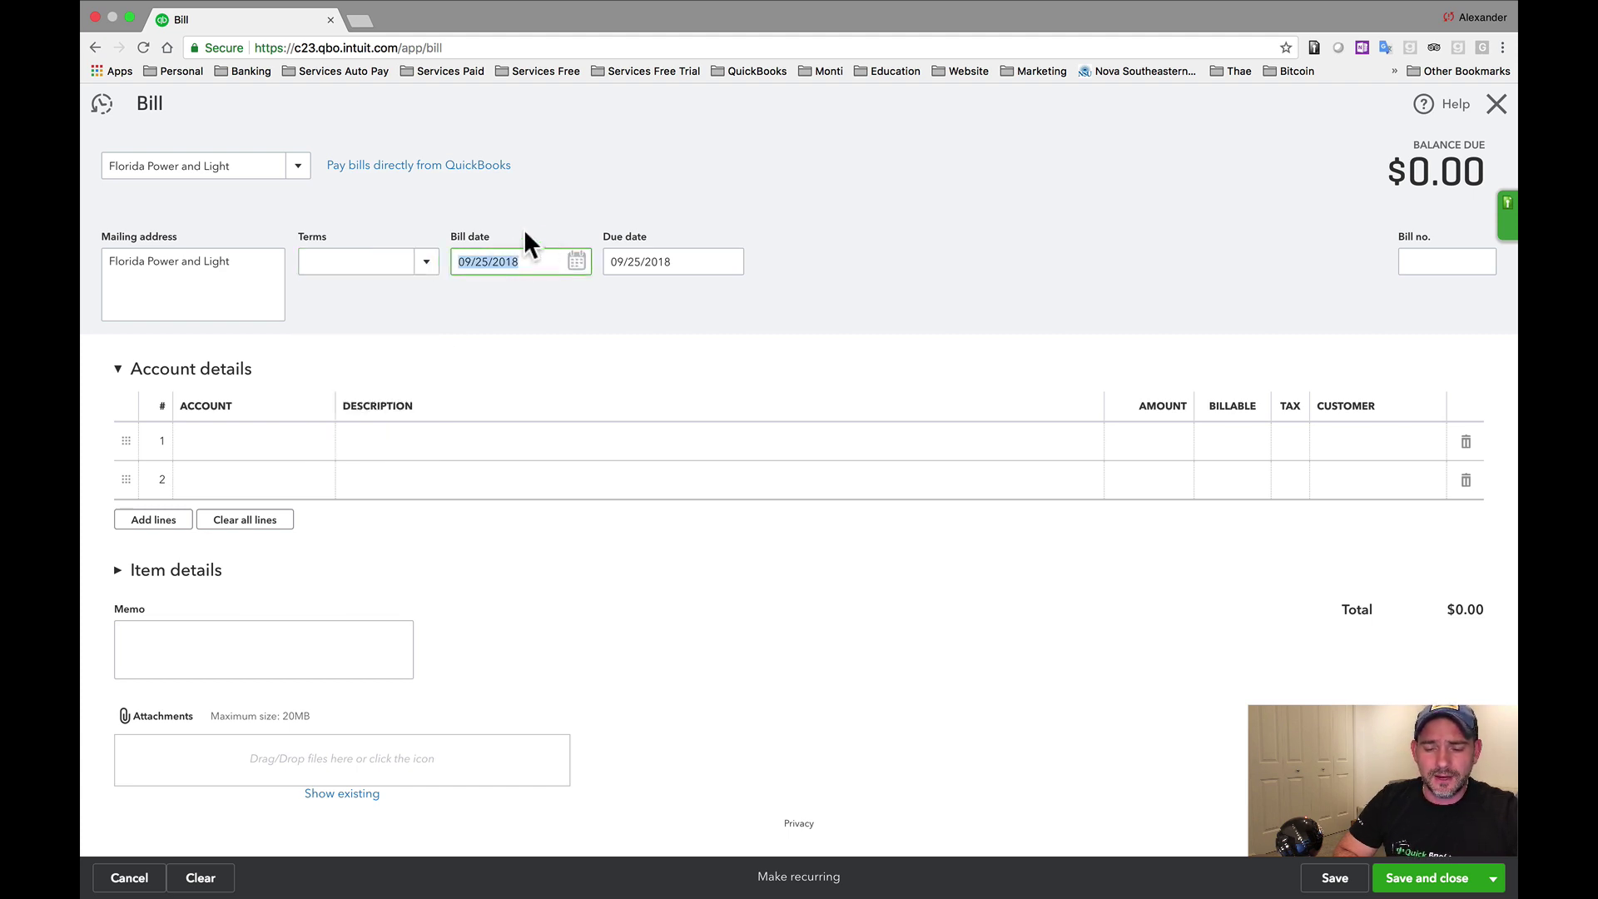
left_click(726, 263)
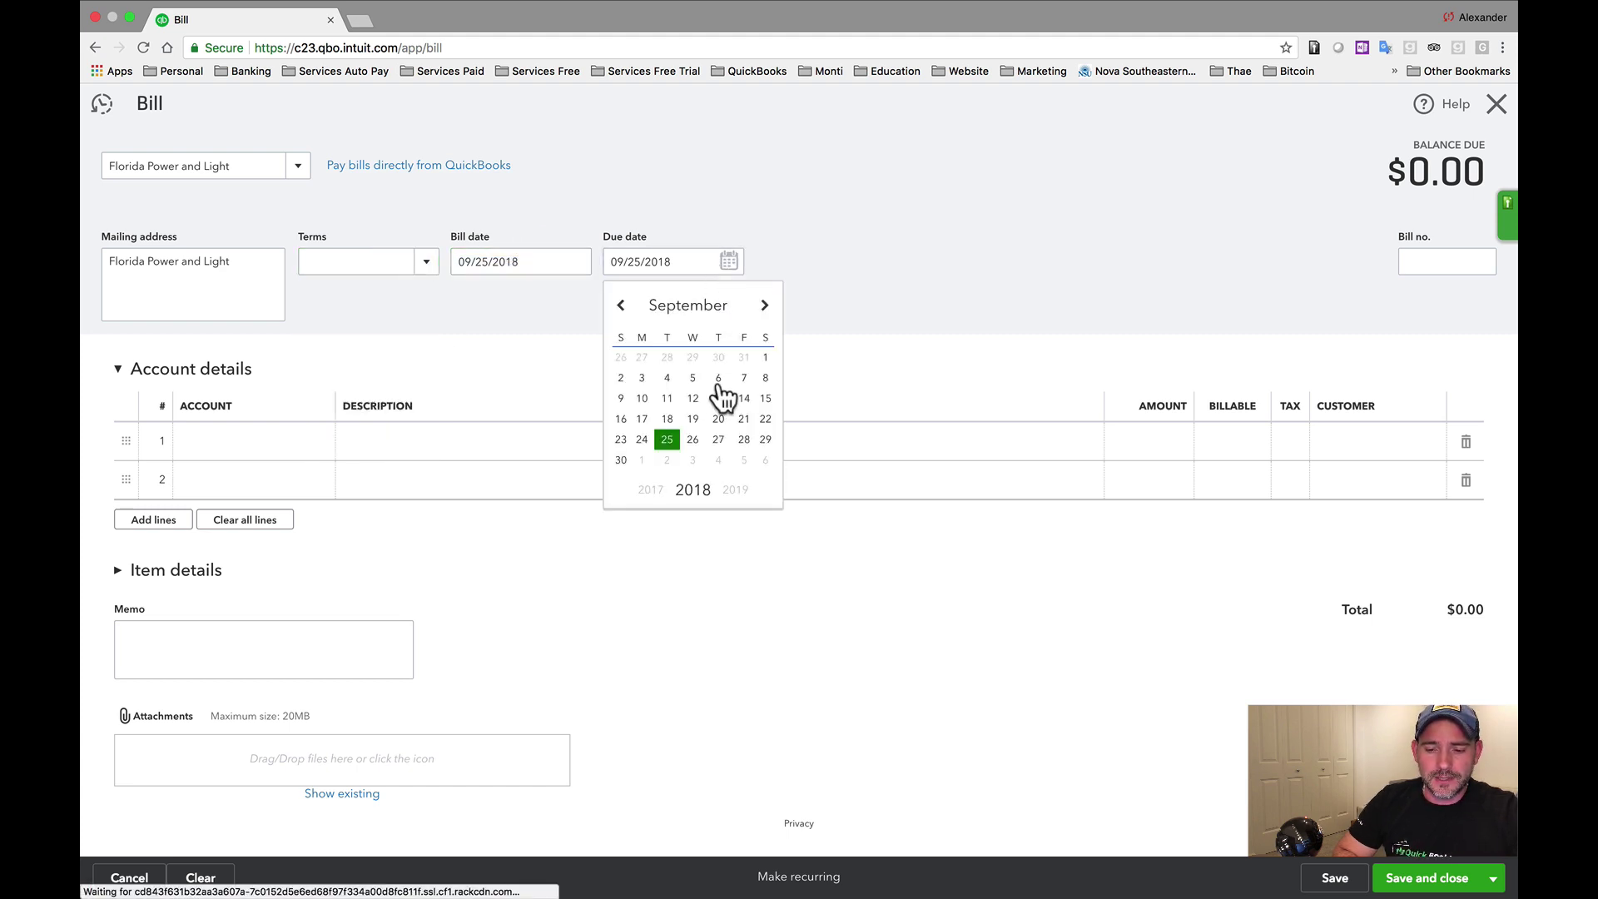
left_click(764, 306)
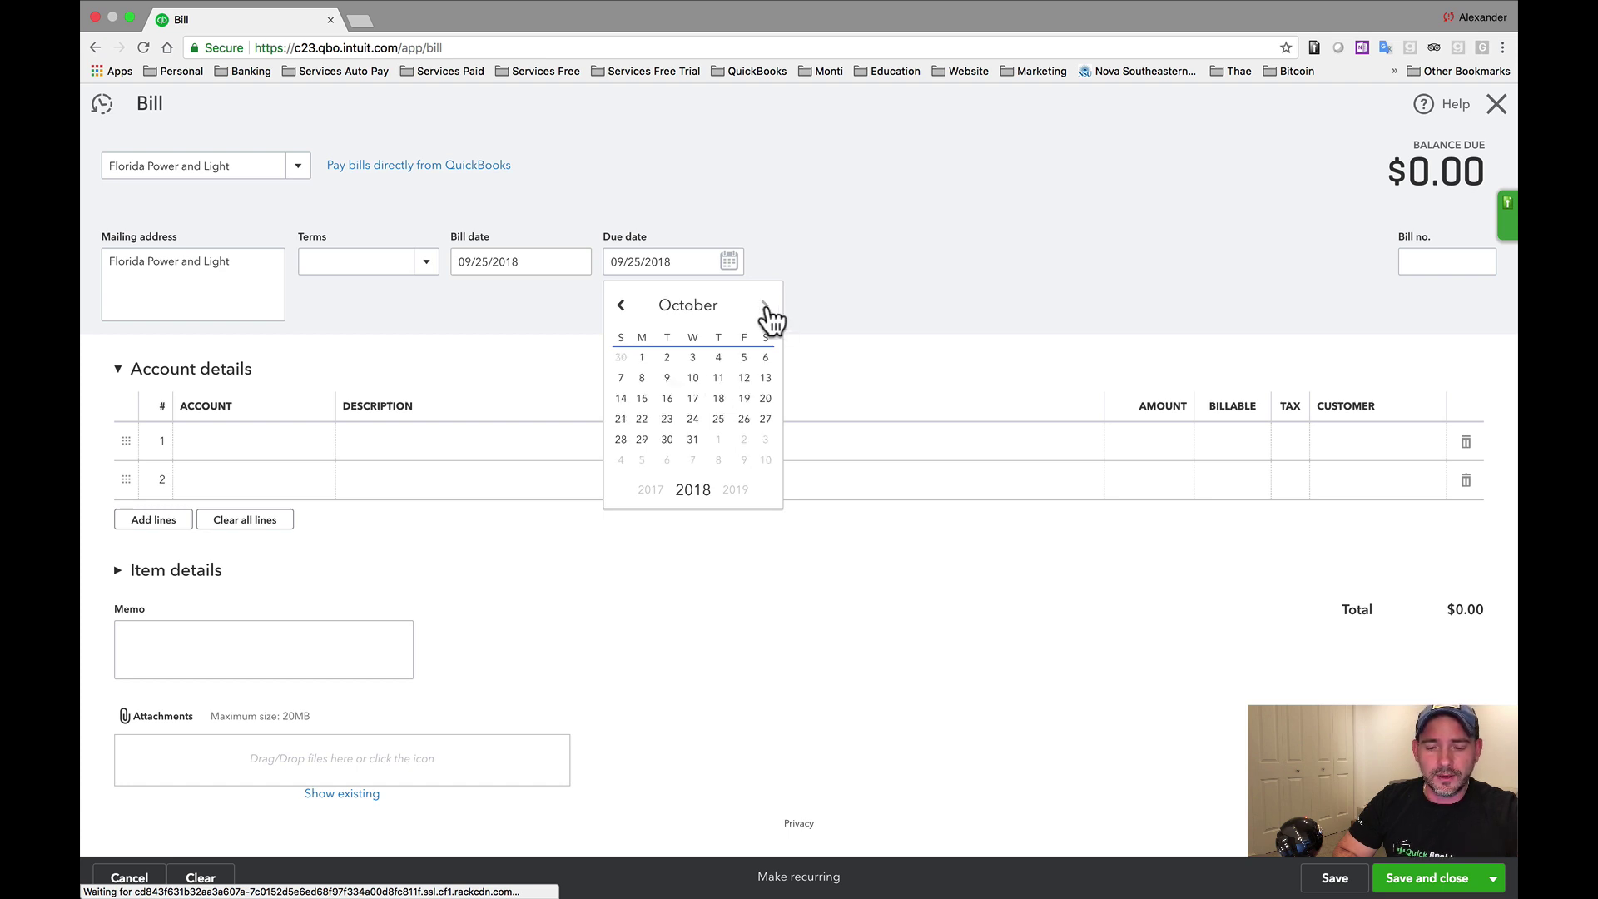
left_click(693, 379)
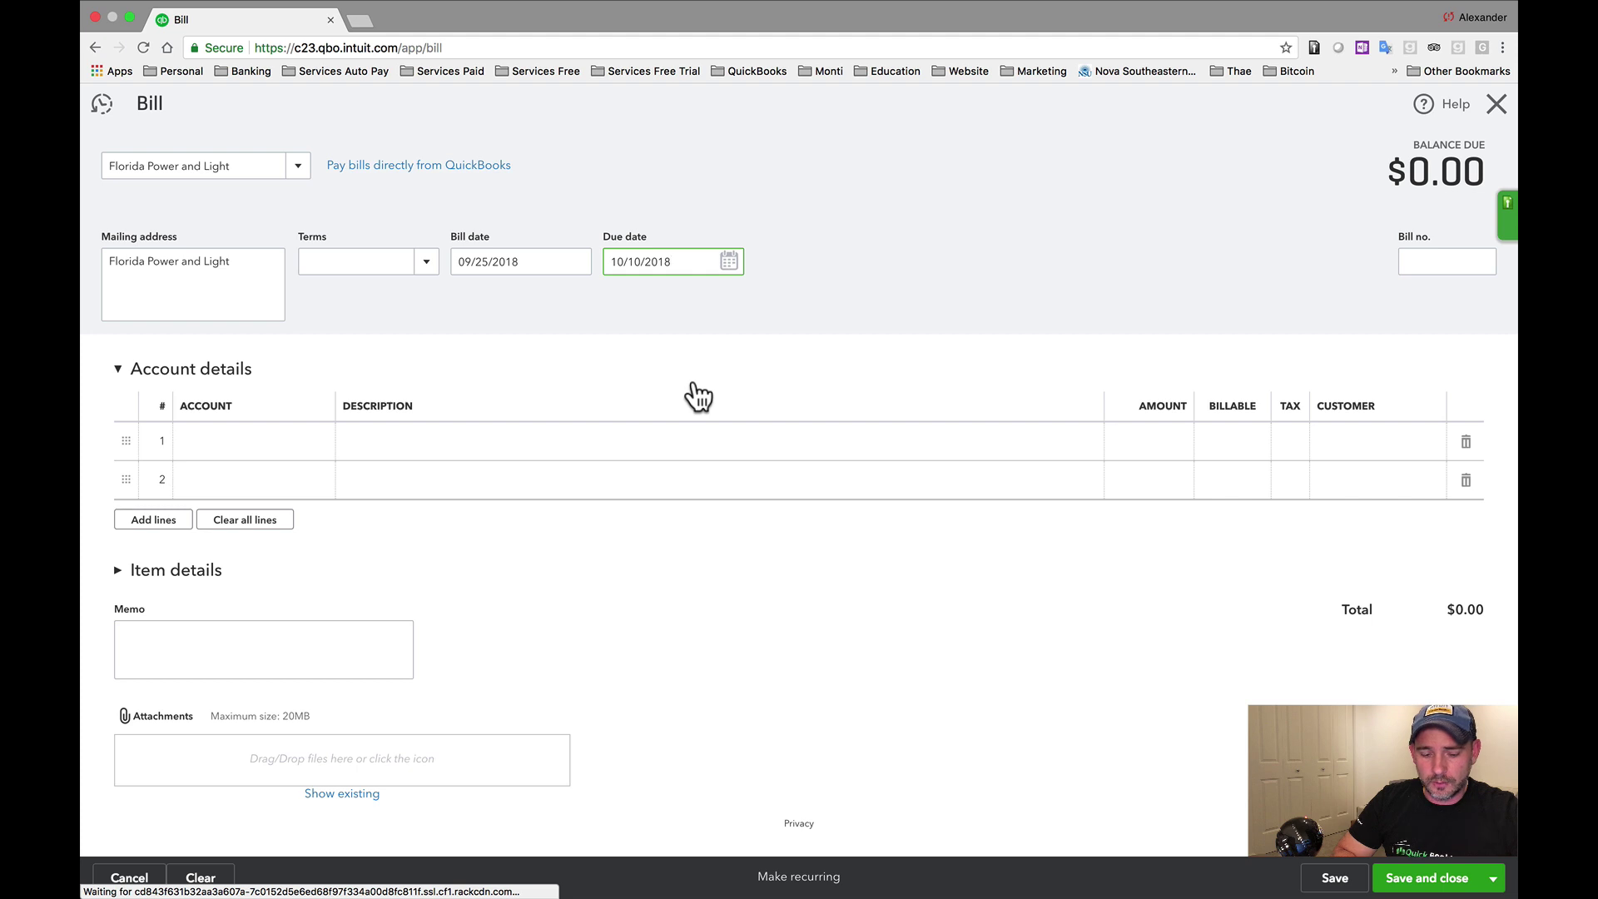
Step: Enter 102030 as the bill number
key("Tab")
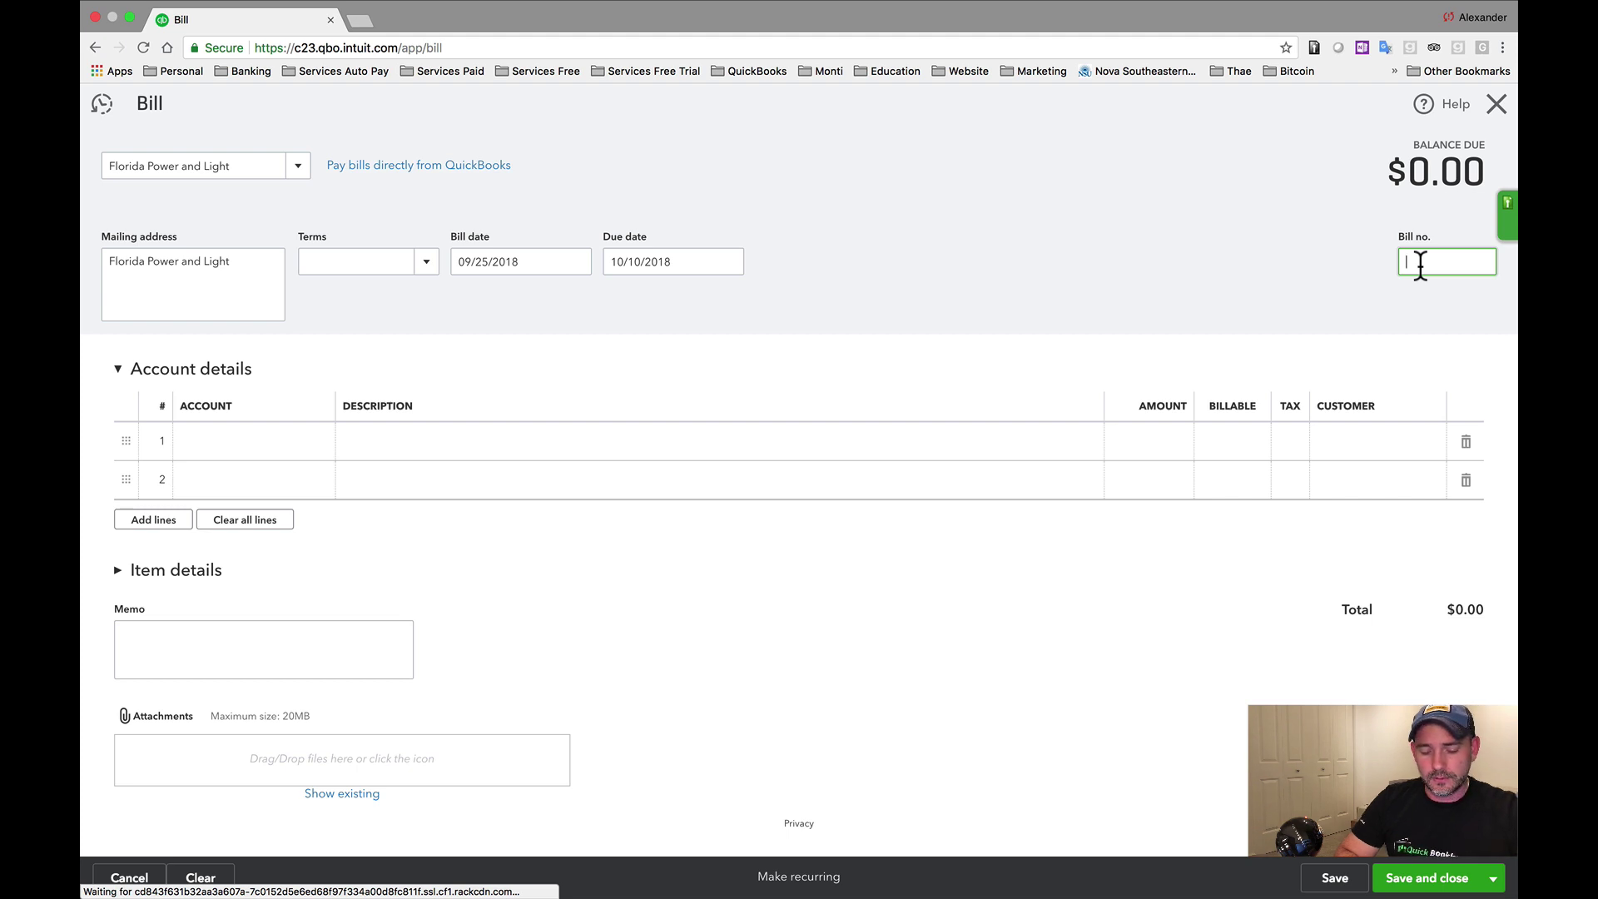
type("10")
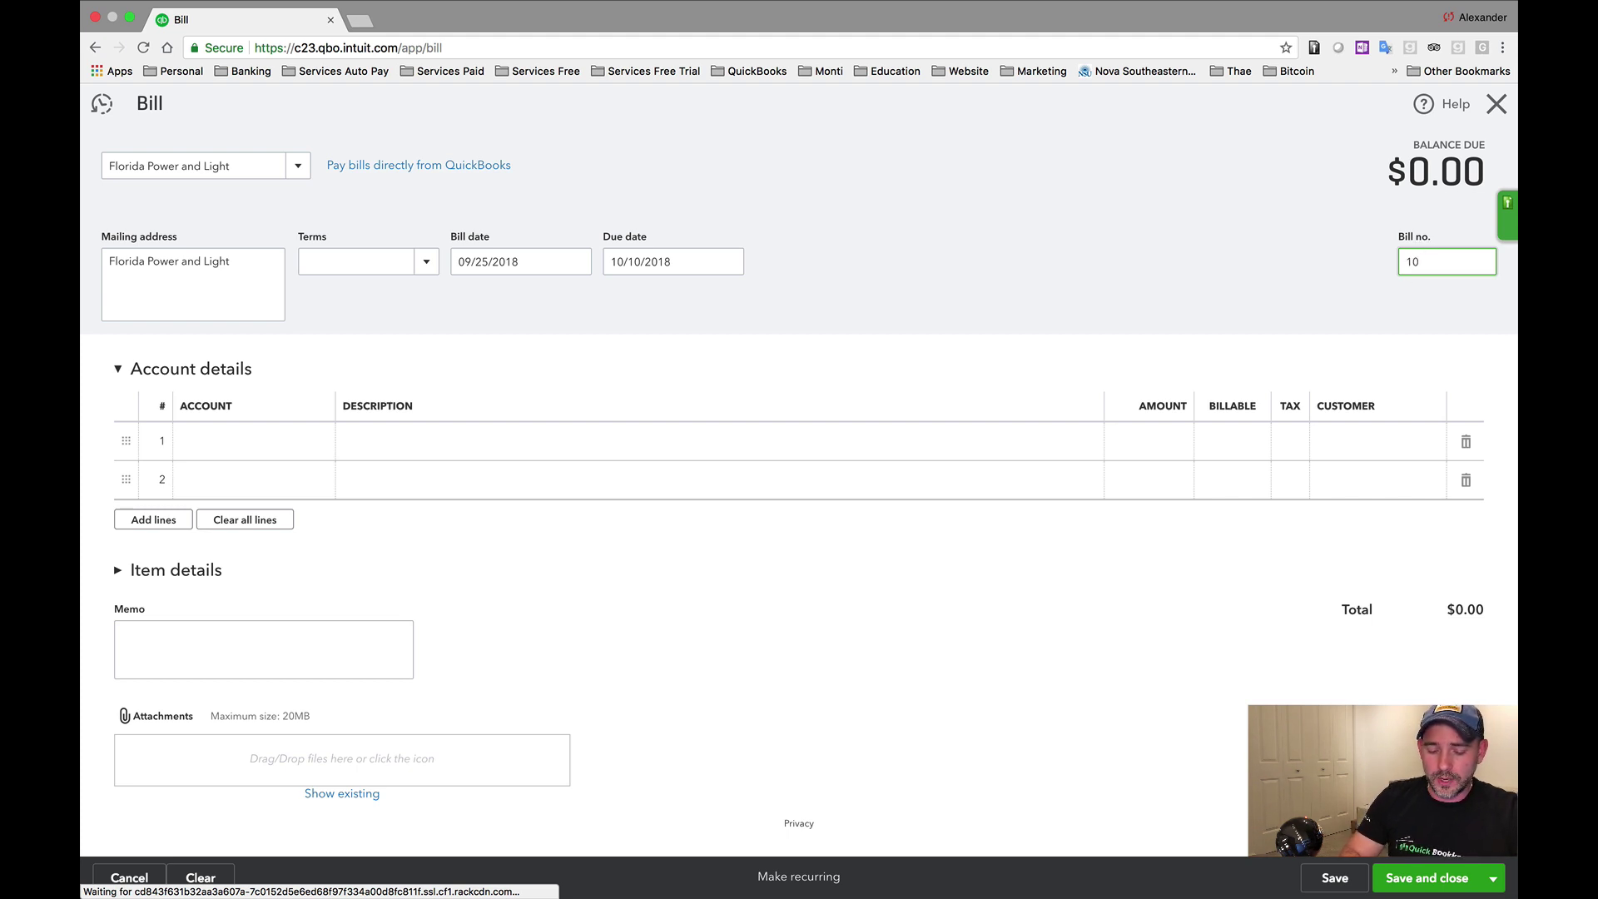
type("2030")
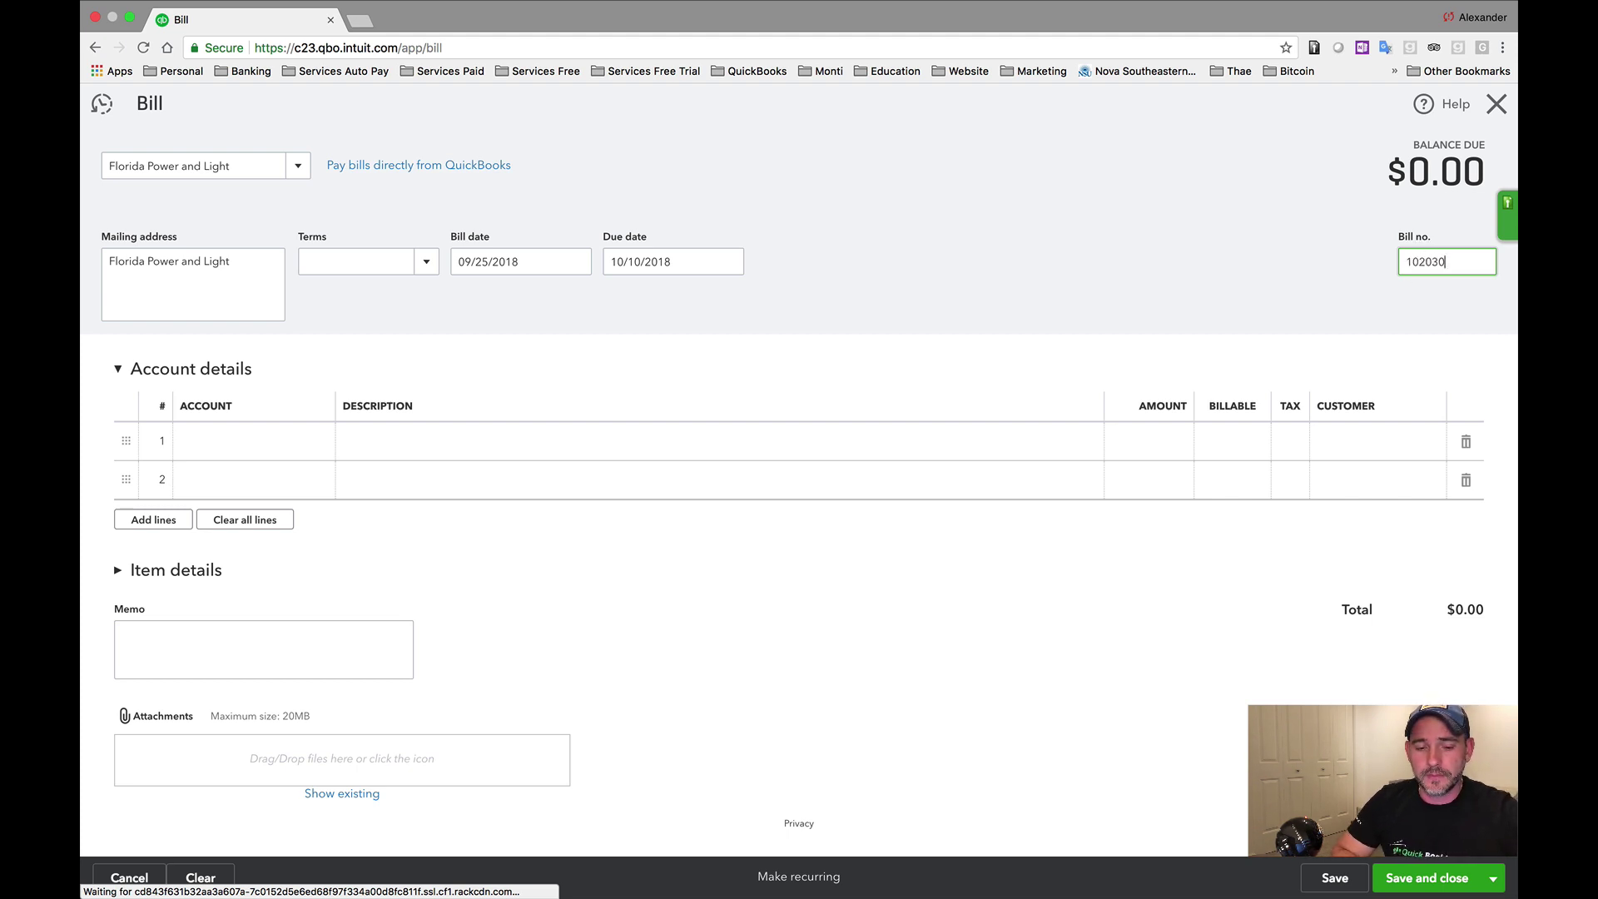
key("Tab")
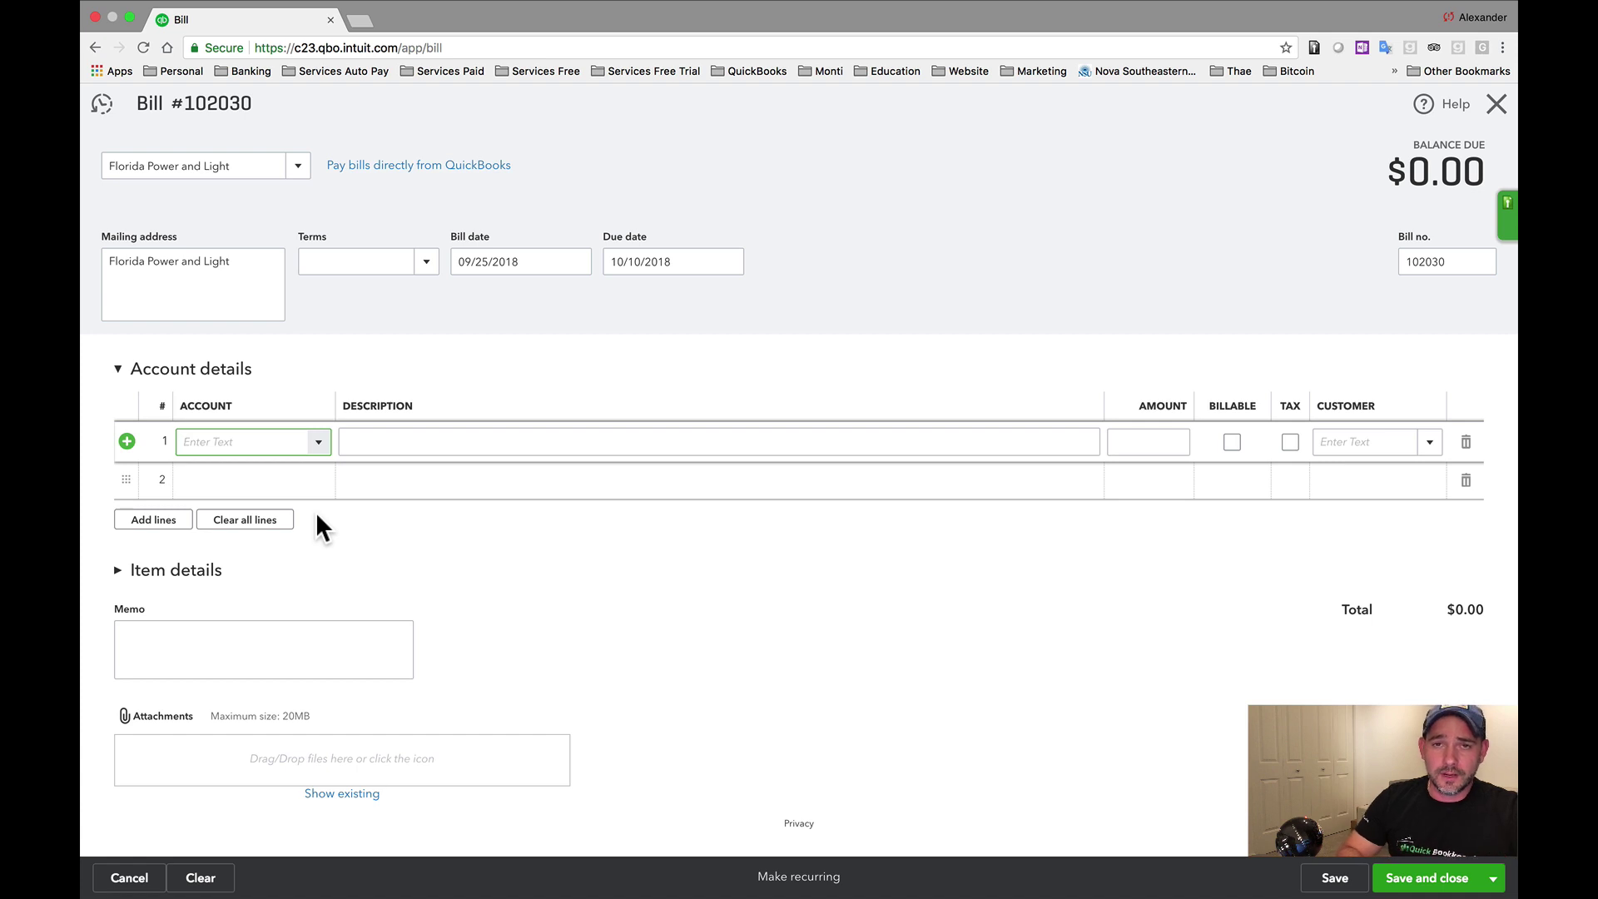
Step: Assign the first account line of the bill to the Gas and Electric sub-account of Utilities
left_click(319, 442)
scroll(323, 635, "down", 3)
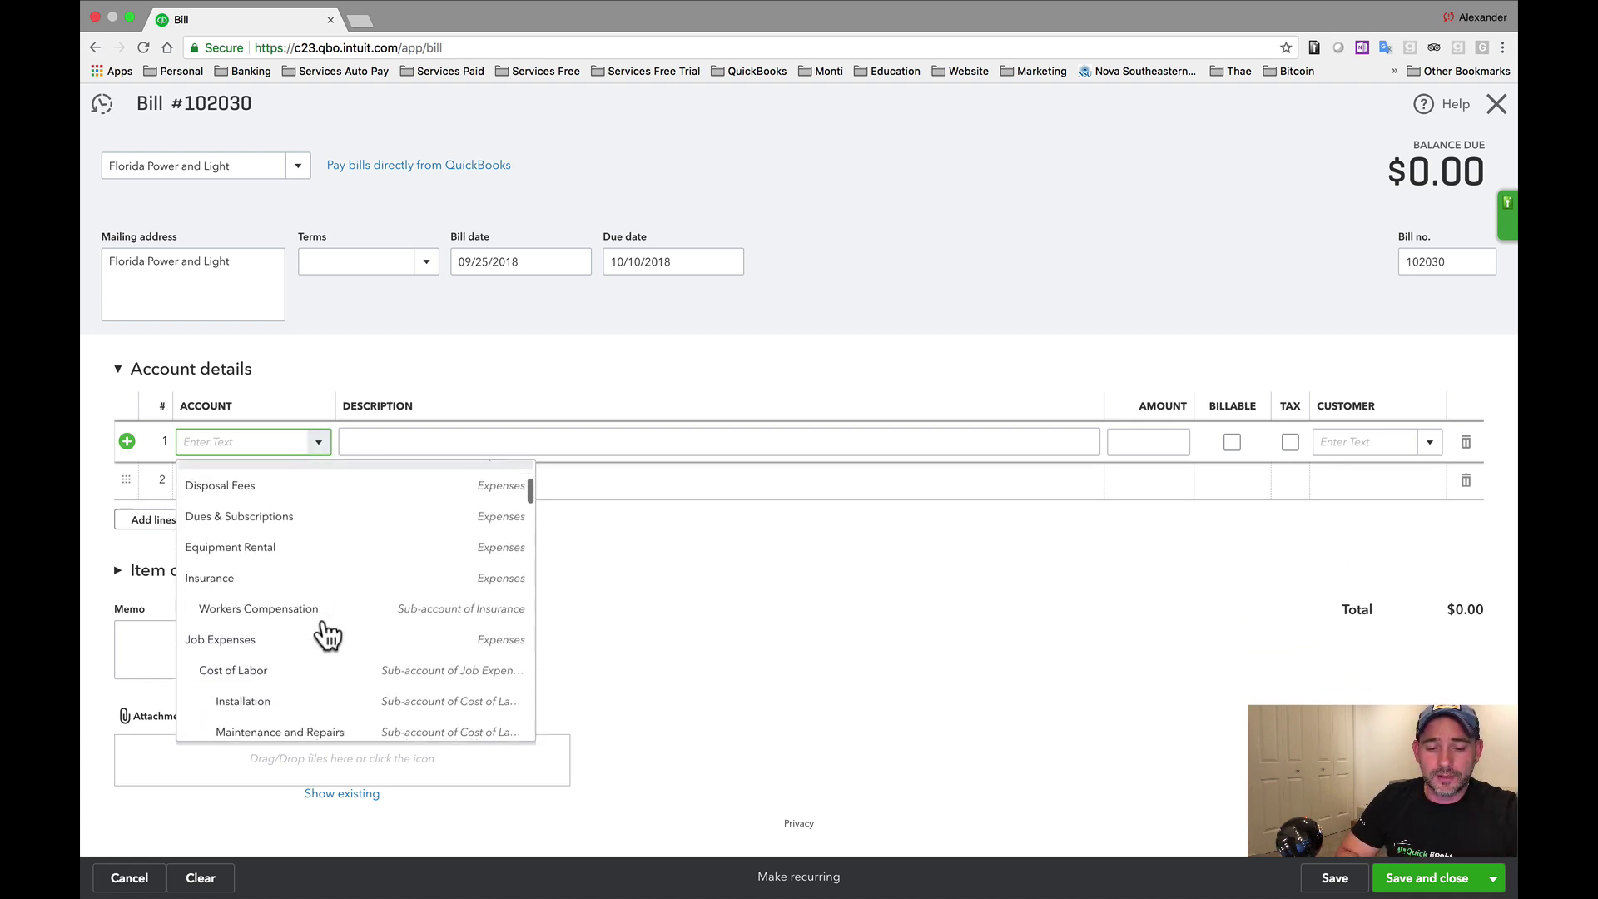
scroll(326, 635, "up", 2)
scroll(326, 635, "up", 1)
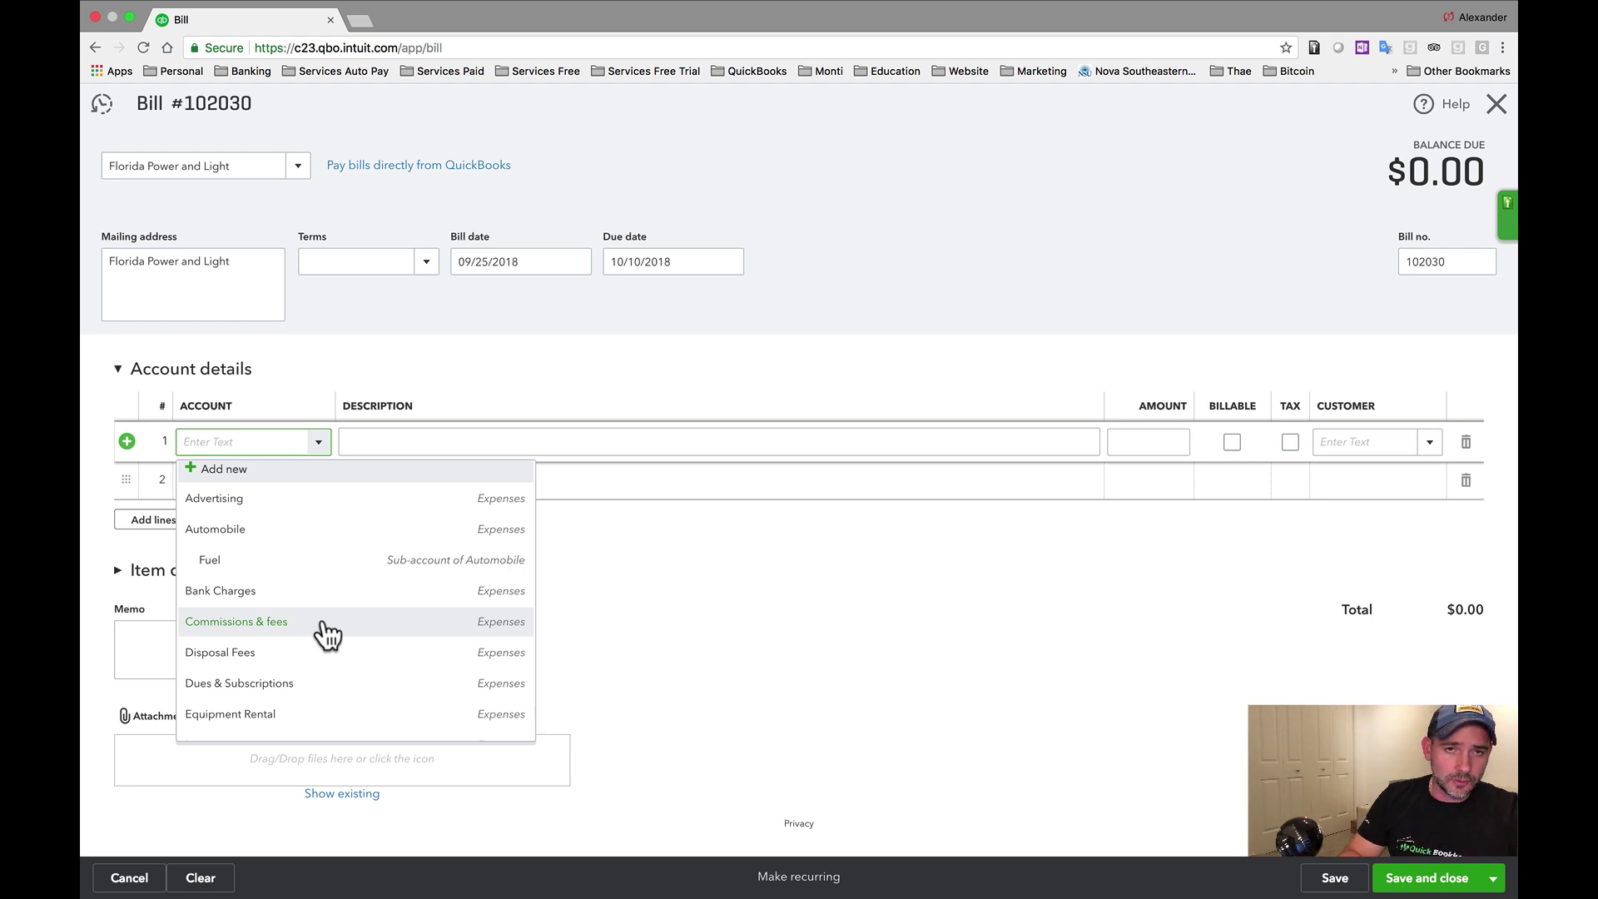
type("uti")
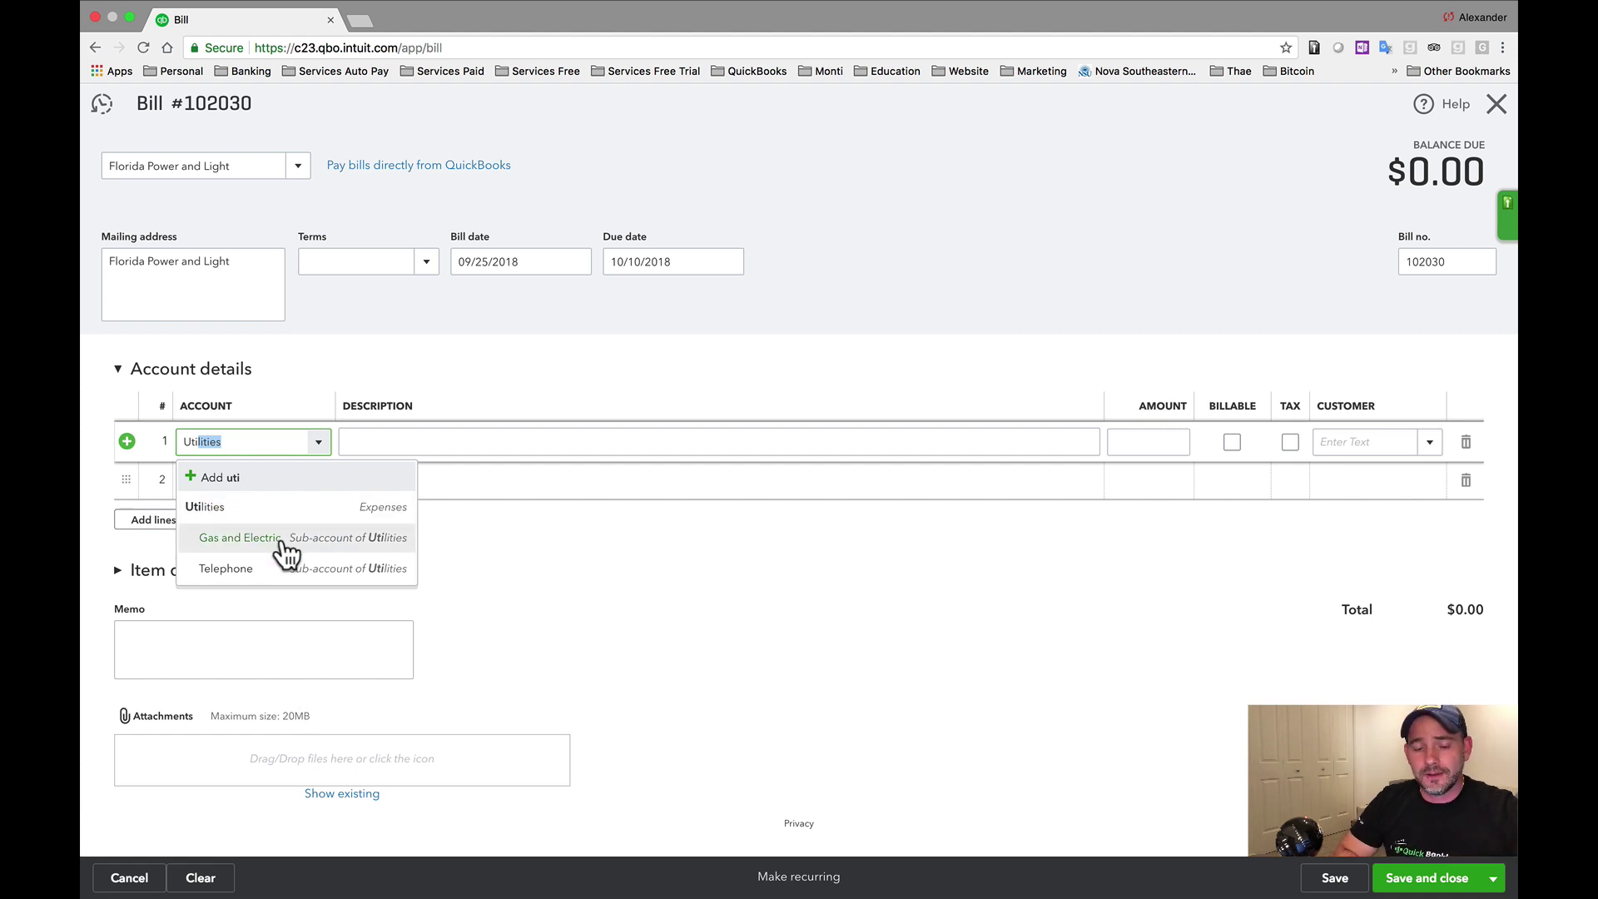
left_click(319, 542)
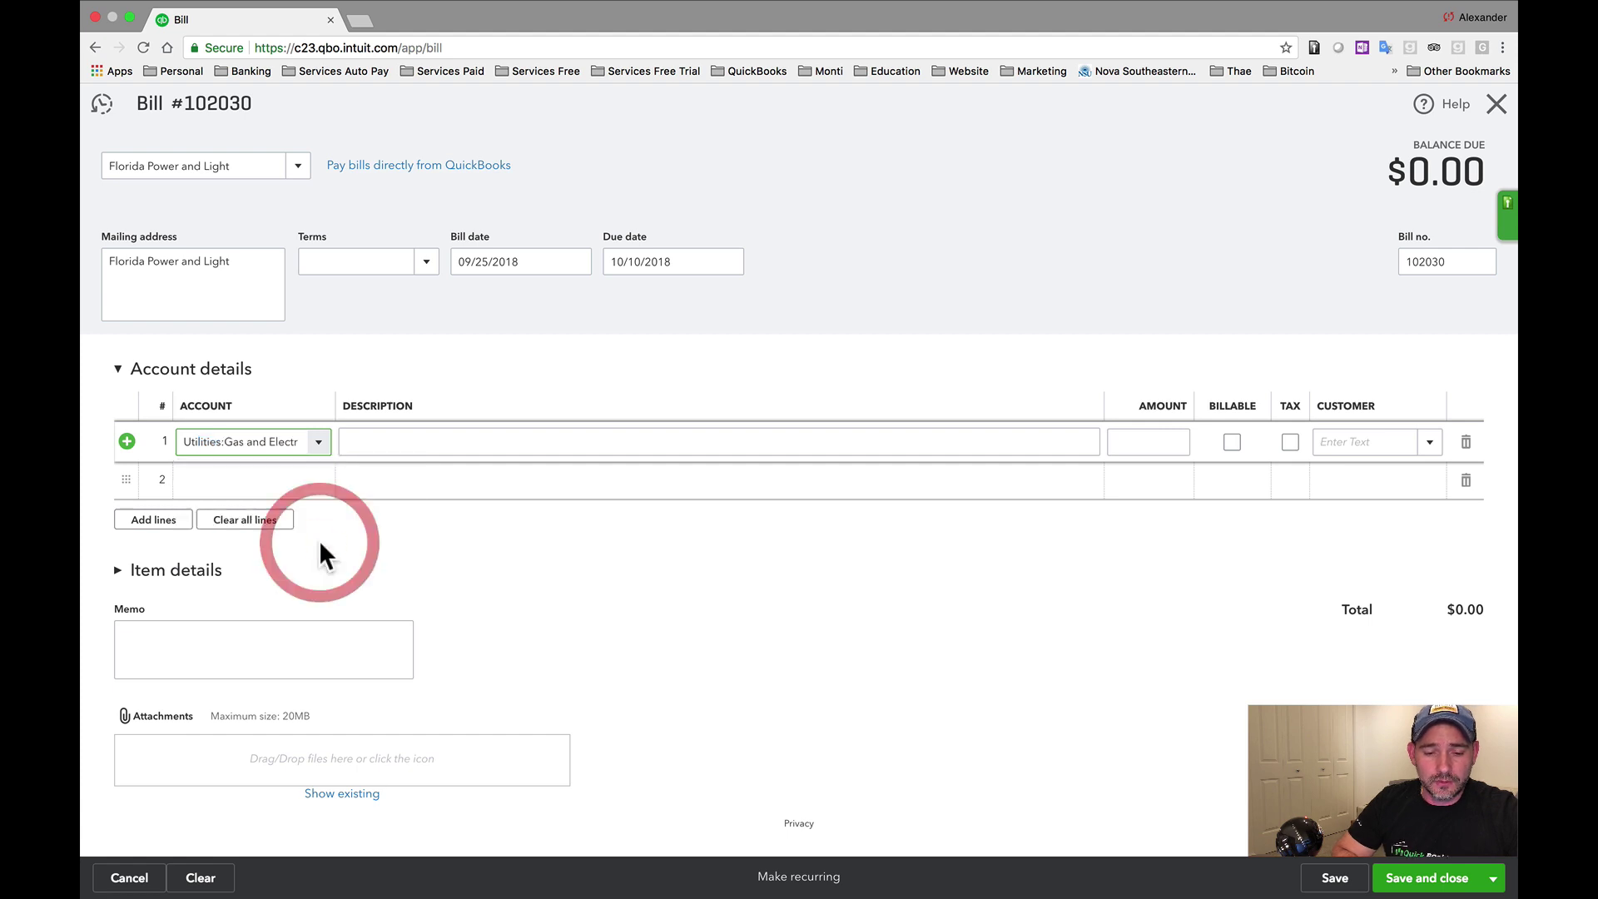
Step: Enter an amount of 330.50 on the first account line, then save and close the bill
key("Tab")
key("Tab")
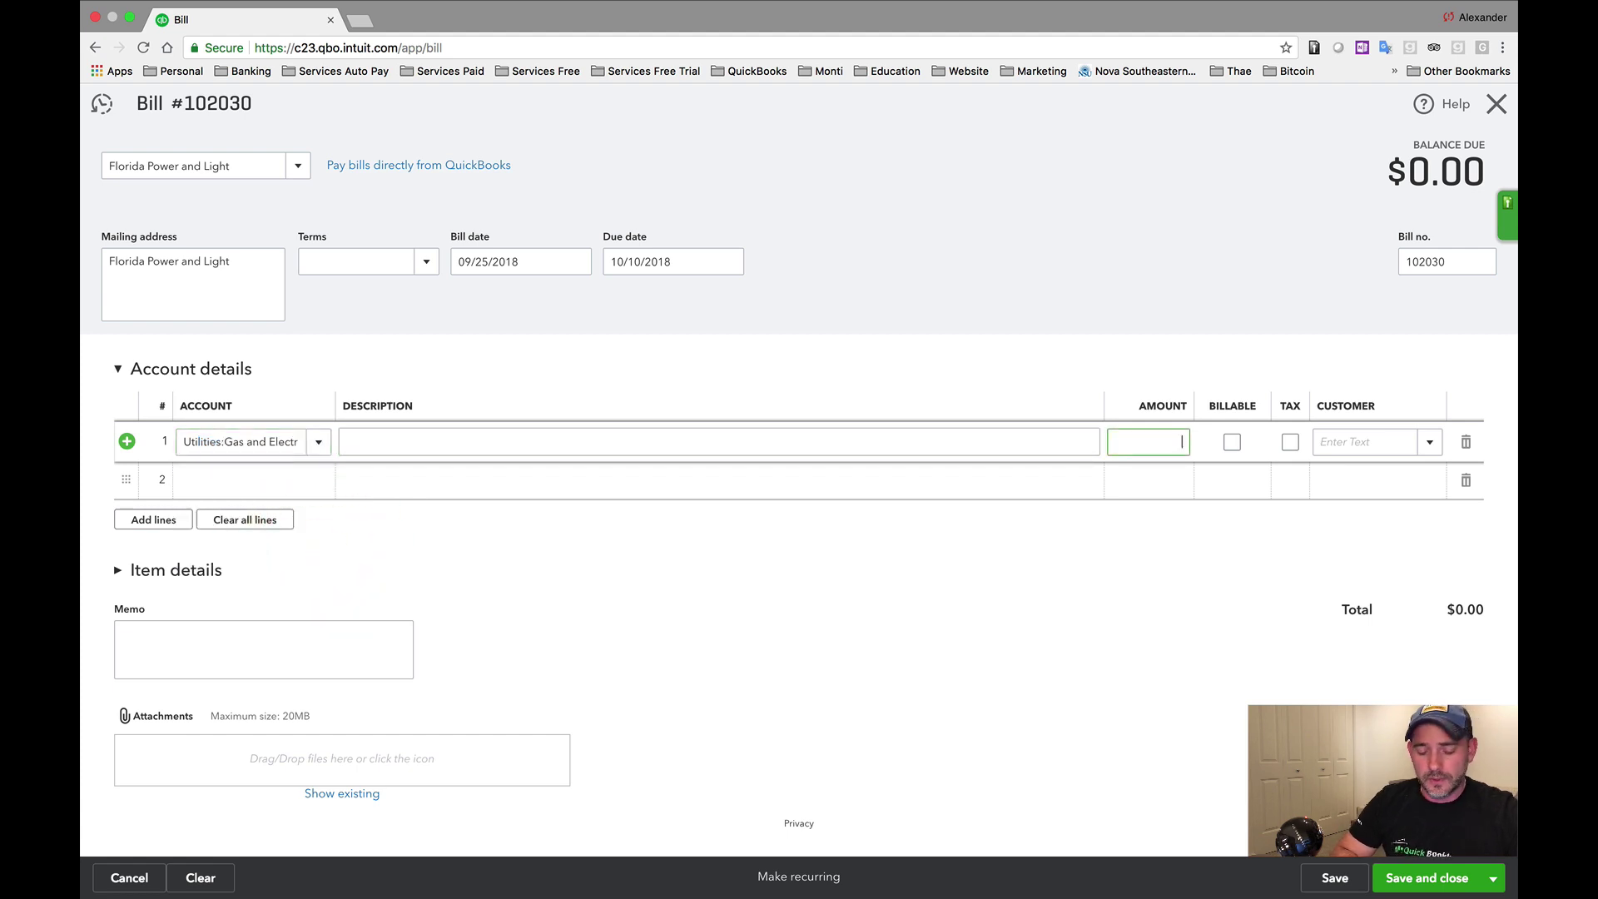
type("330")
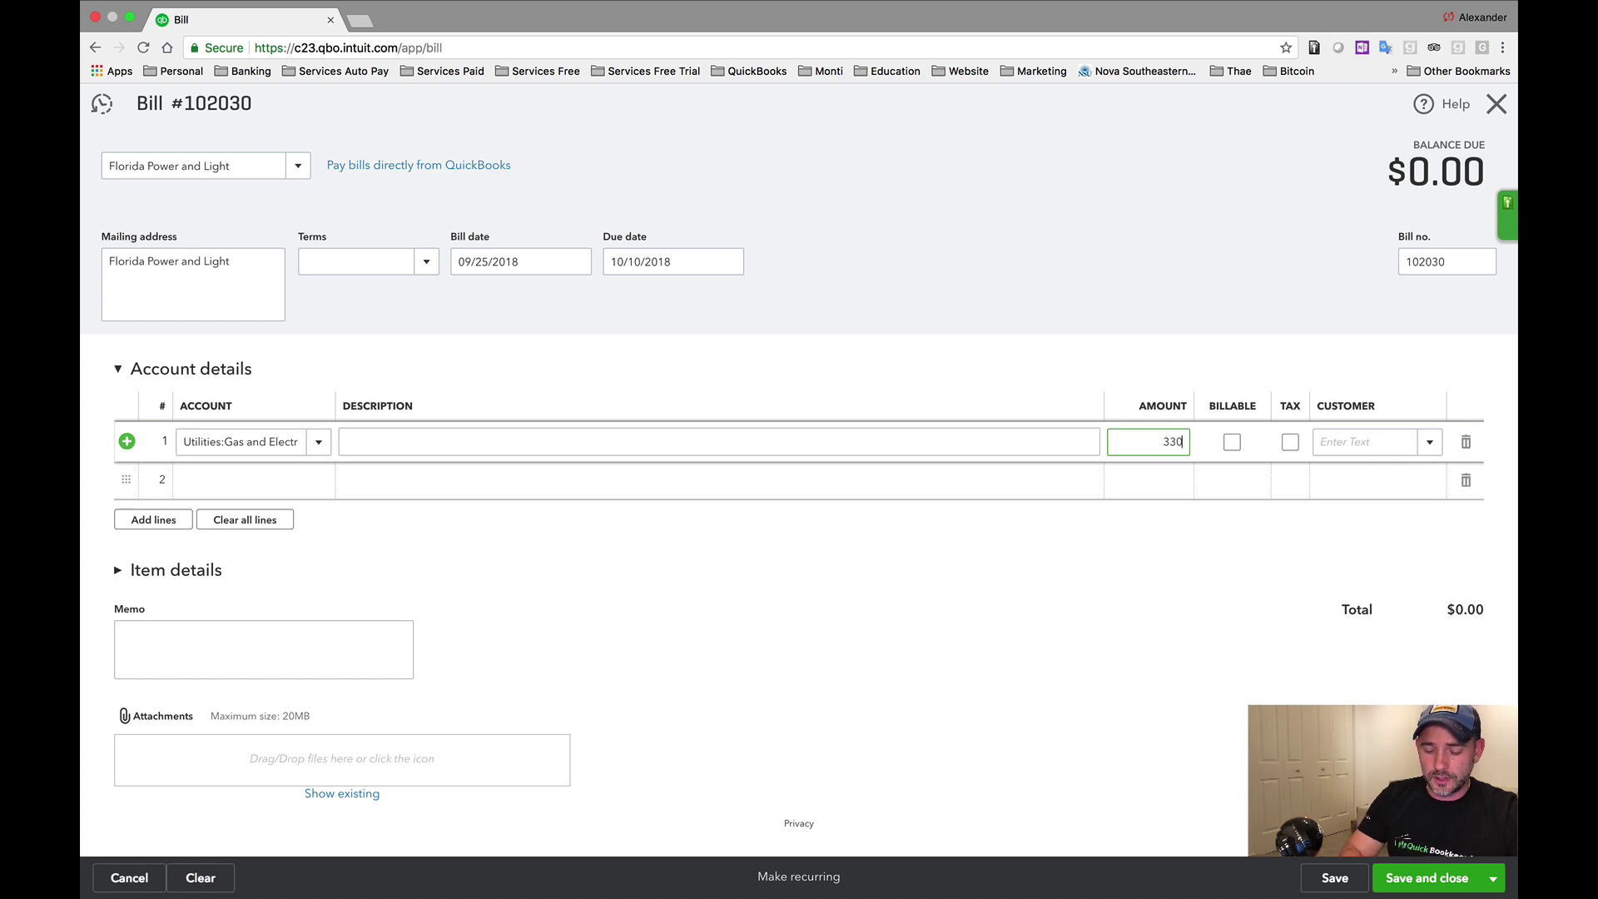
type(".50")
key("Tab")
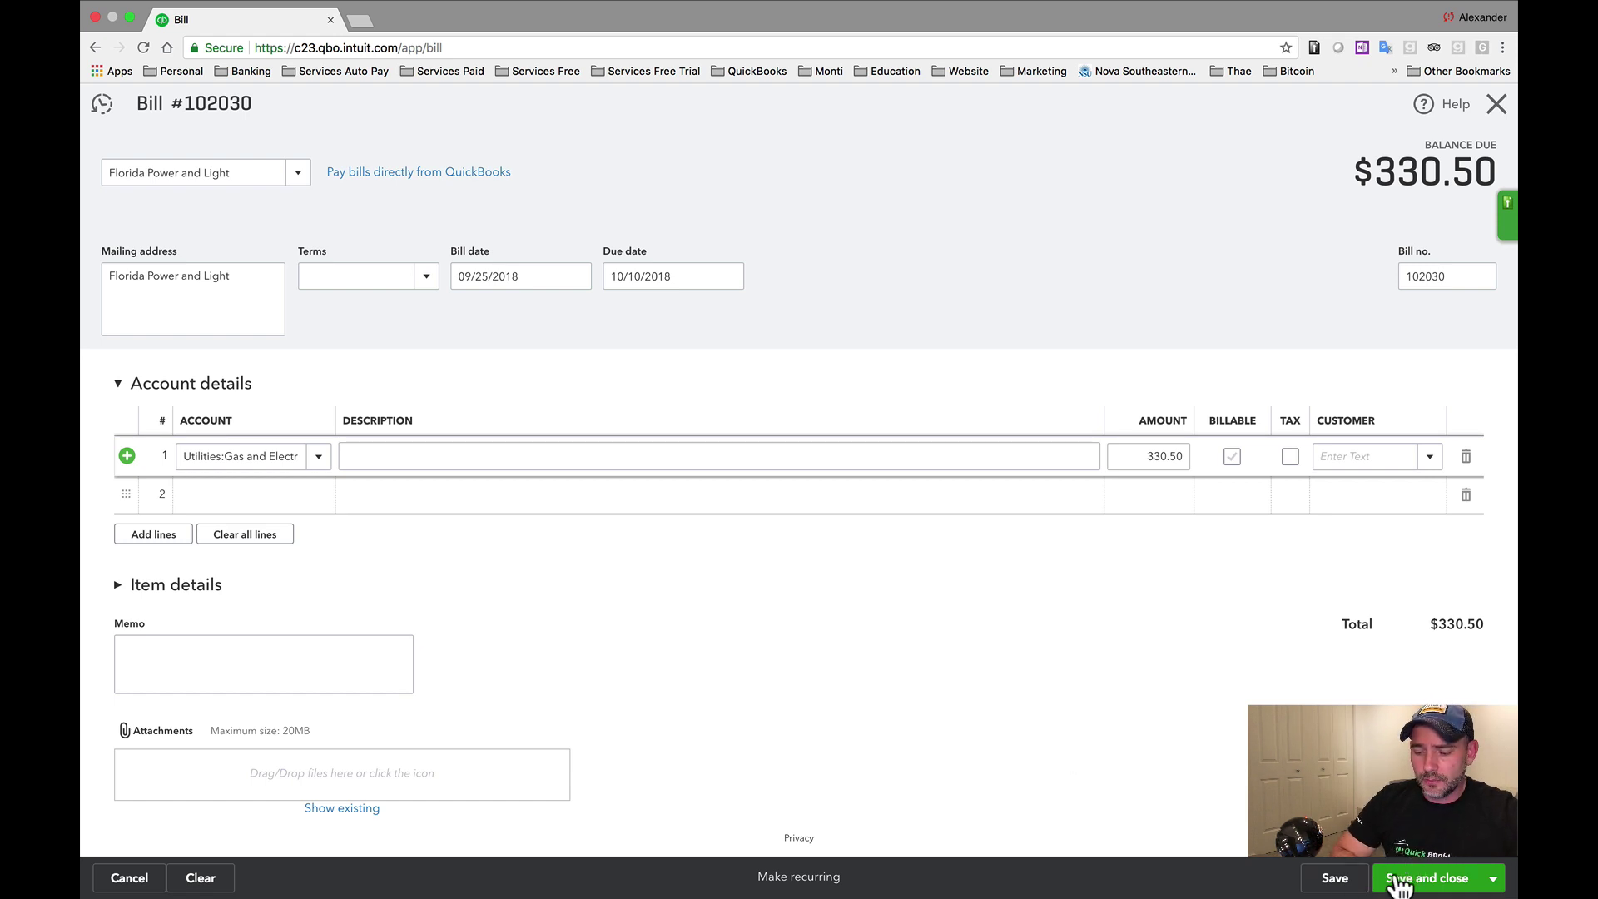
left_click(1460, 881)
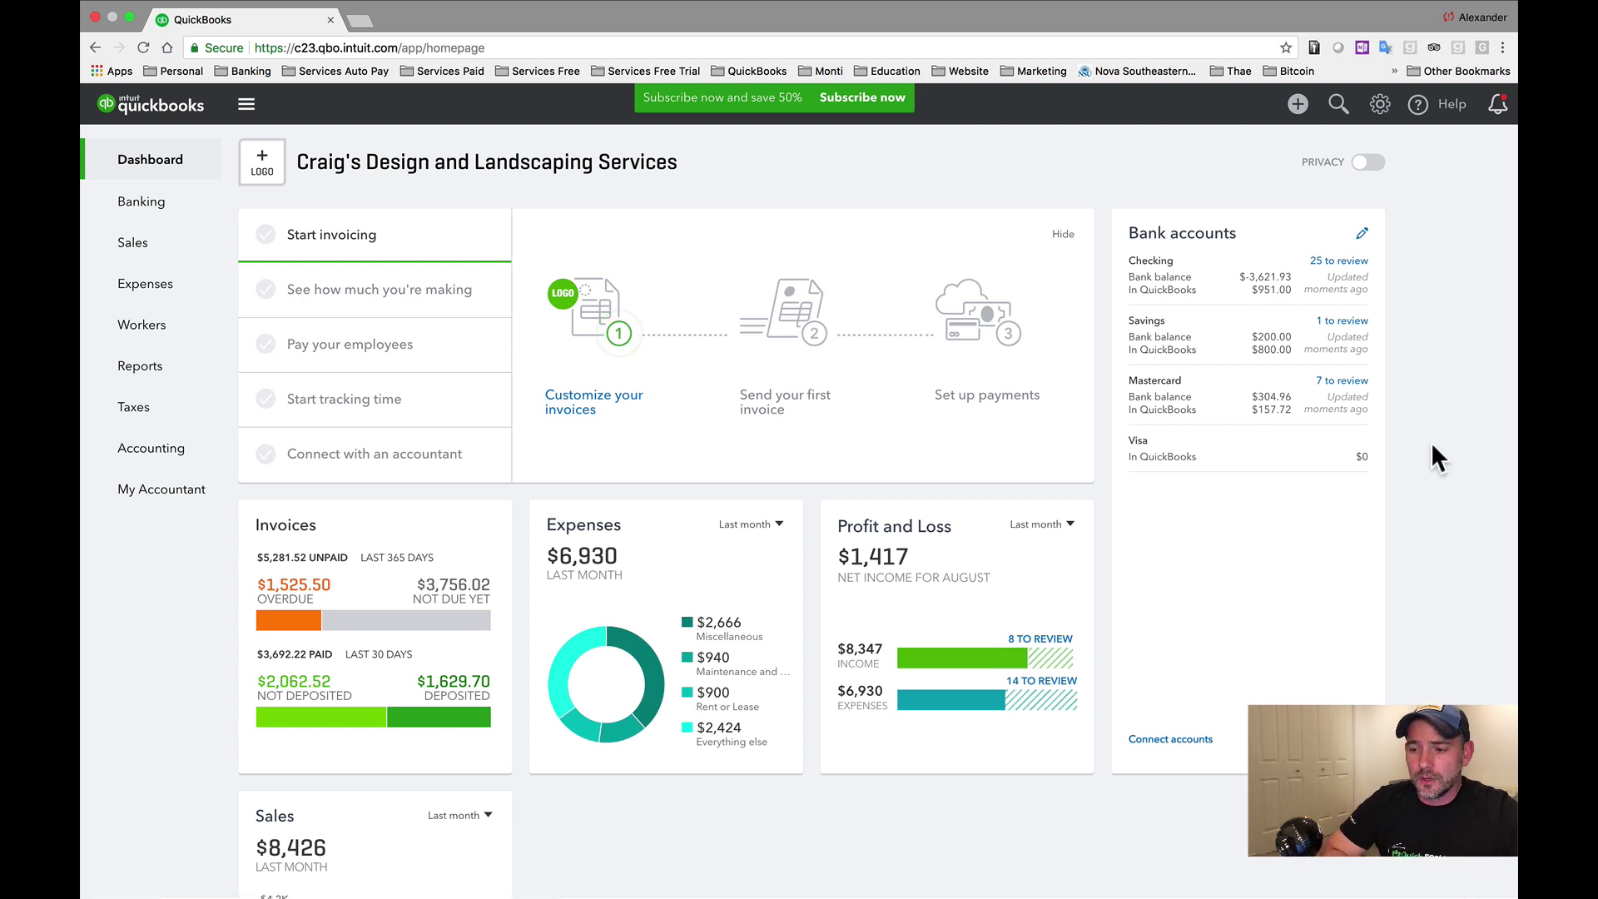
Step: Open the Pay Bills form and choose Checking as the payment account
left_click(1298, 105)
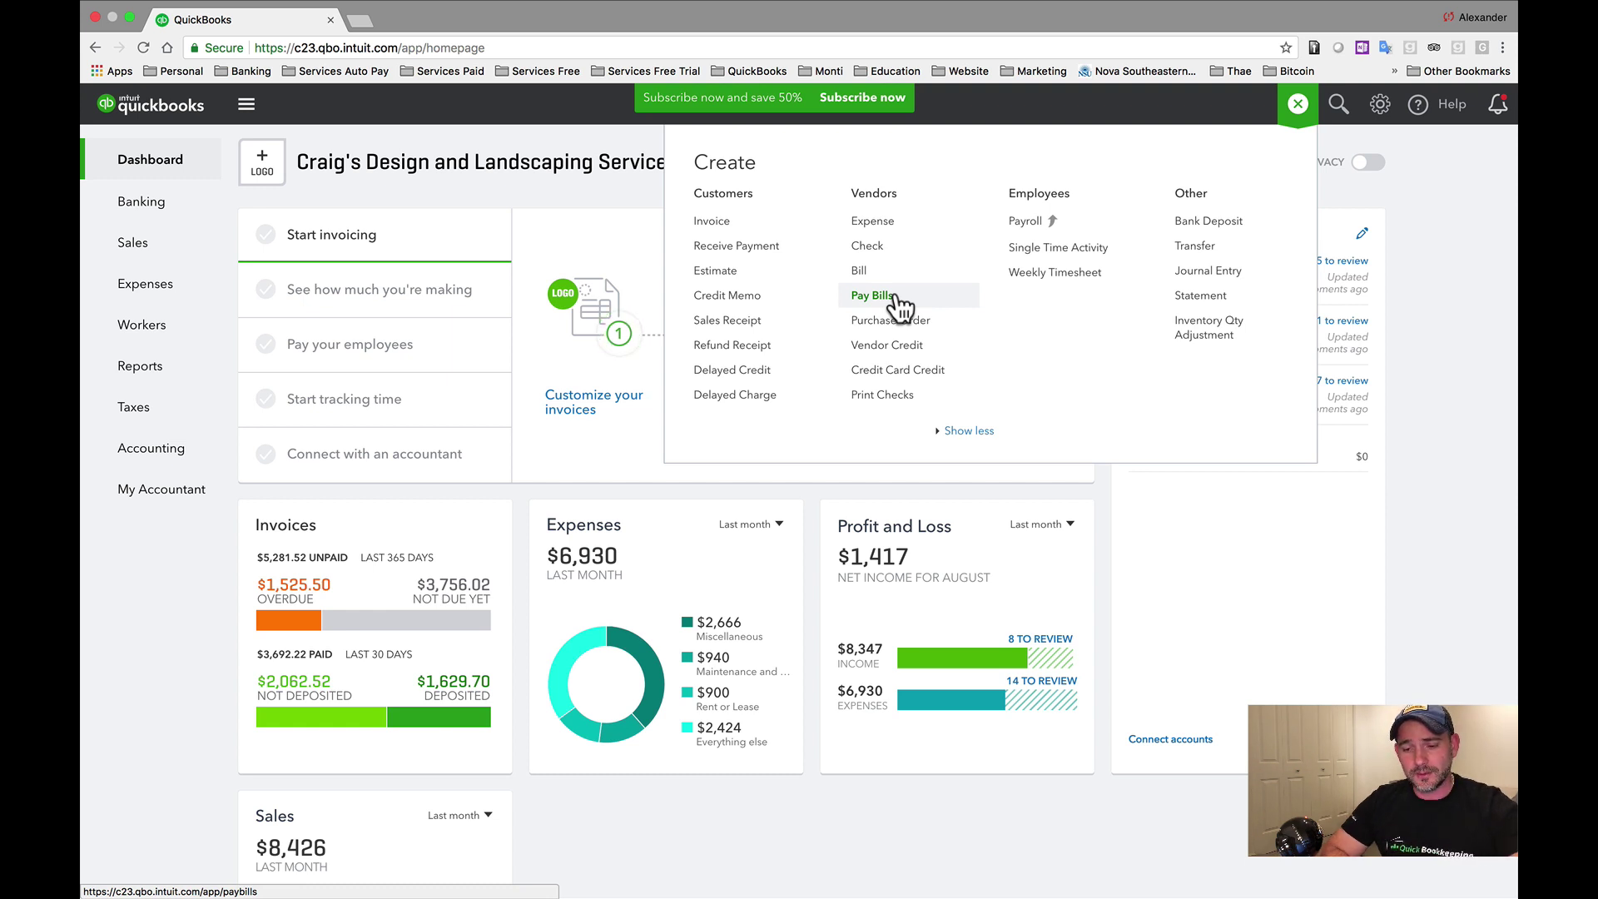
left_click(872, 296)
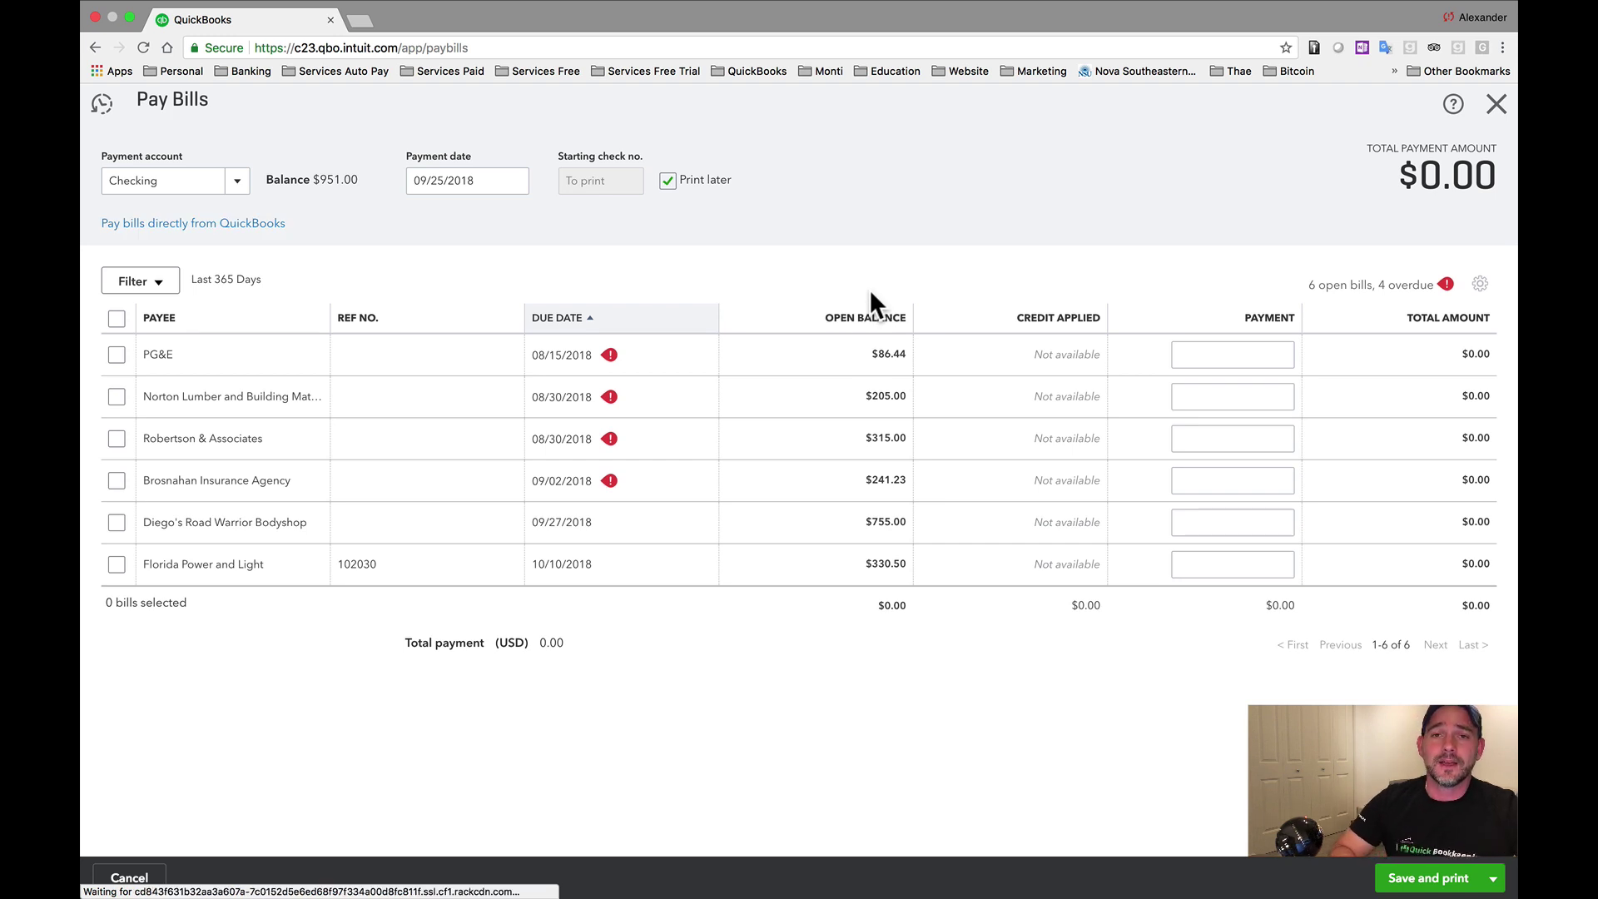
left_click(237, 181)
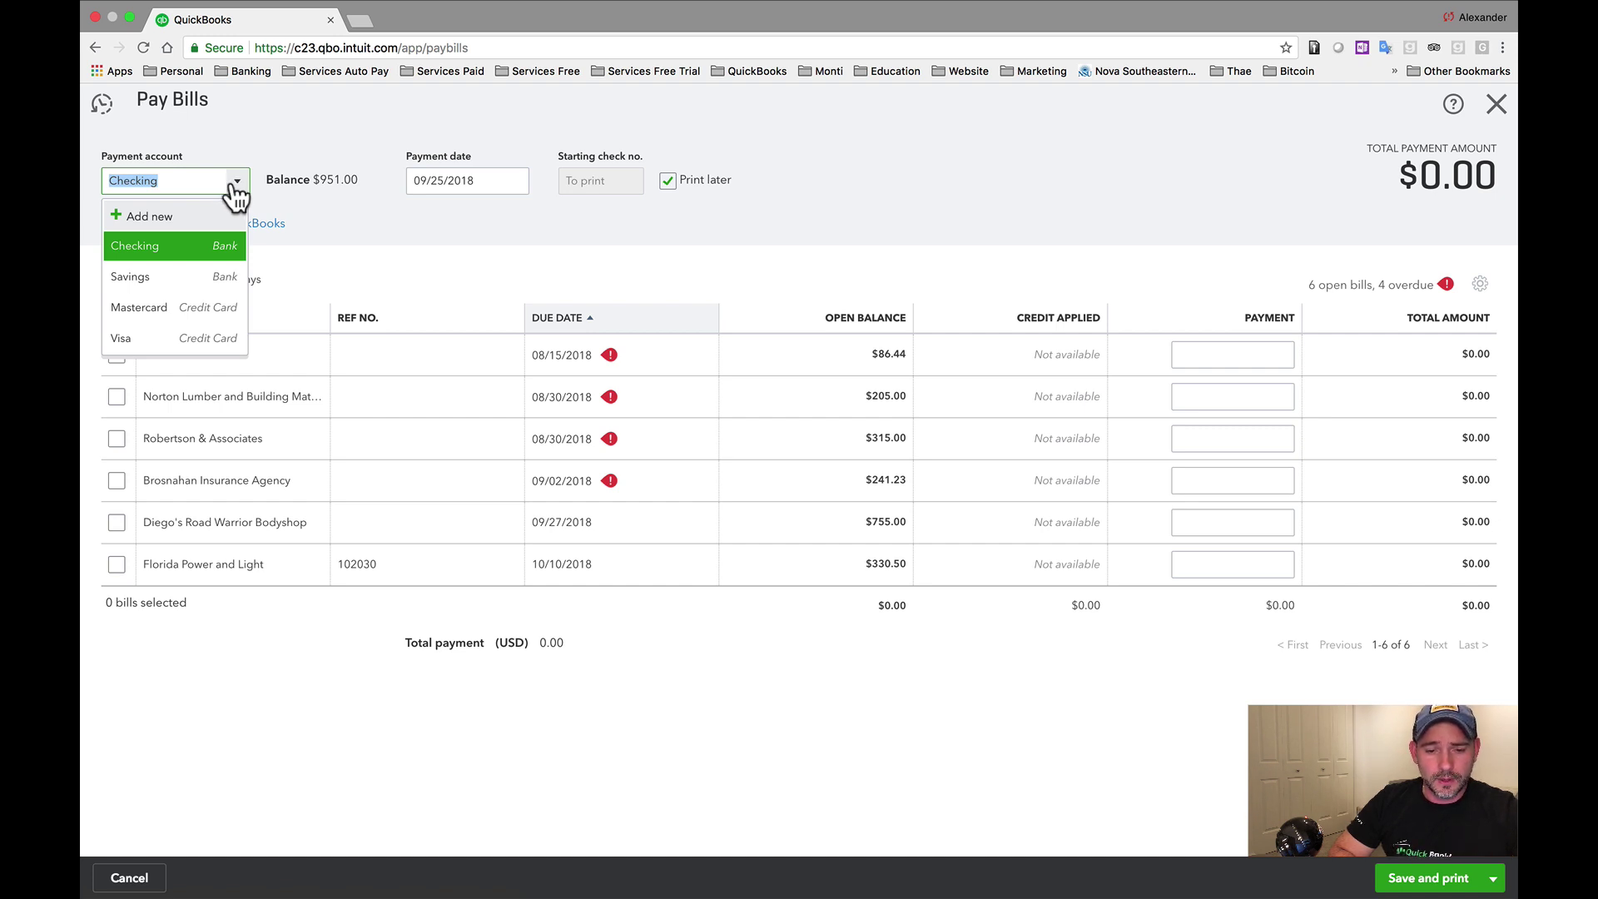
left_click(206, 248)
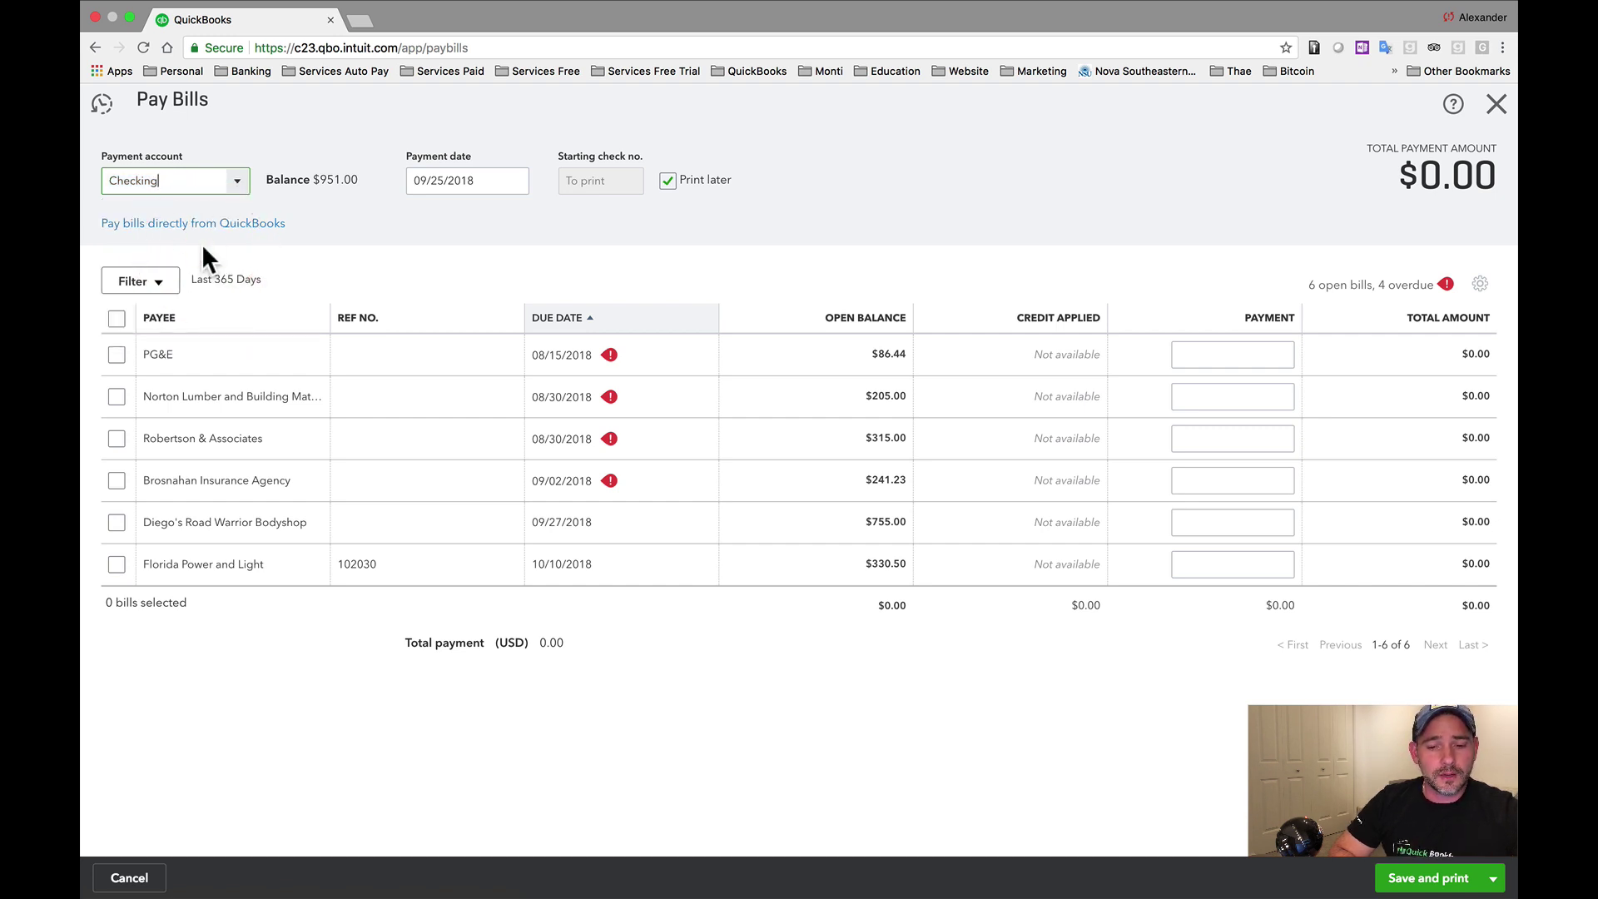
key("Tab")
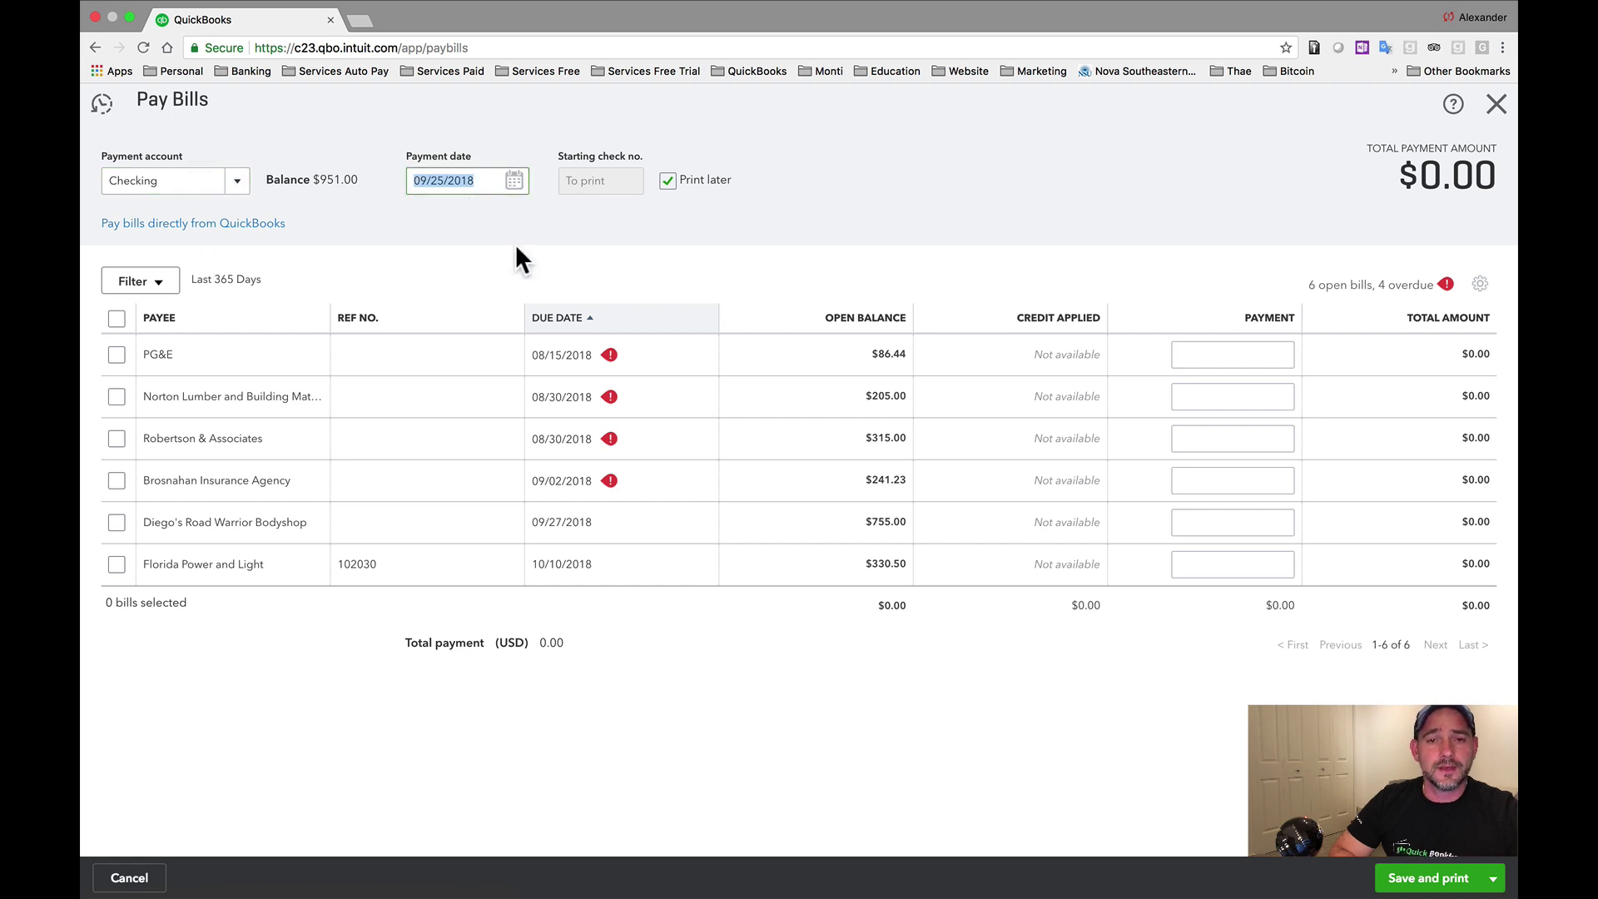
Step: Turn off printing the check later and set the starting check number to 1001
left_click(668, 182)
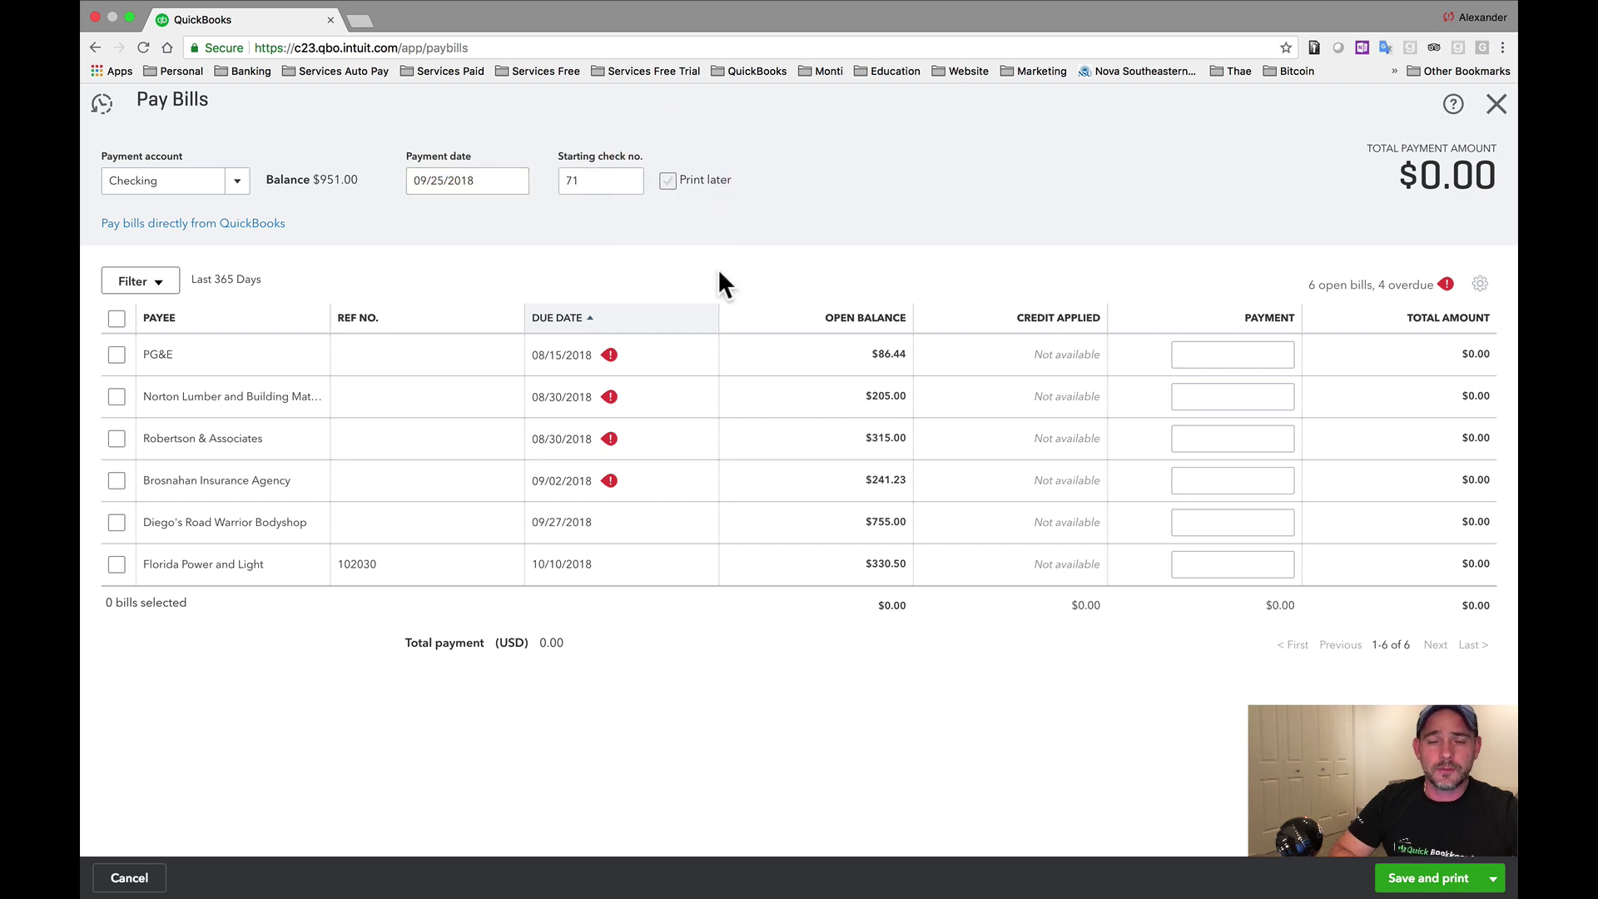
double_click(590, 173)
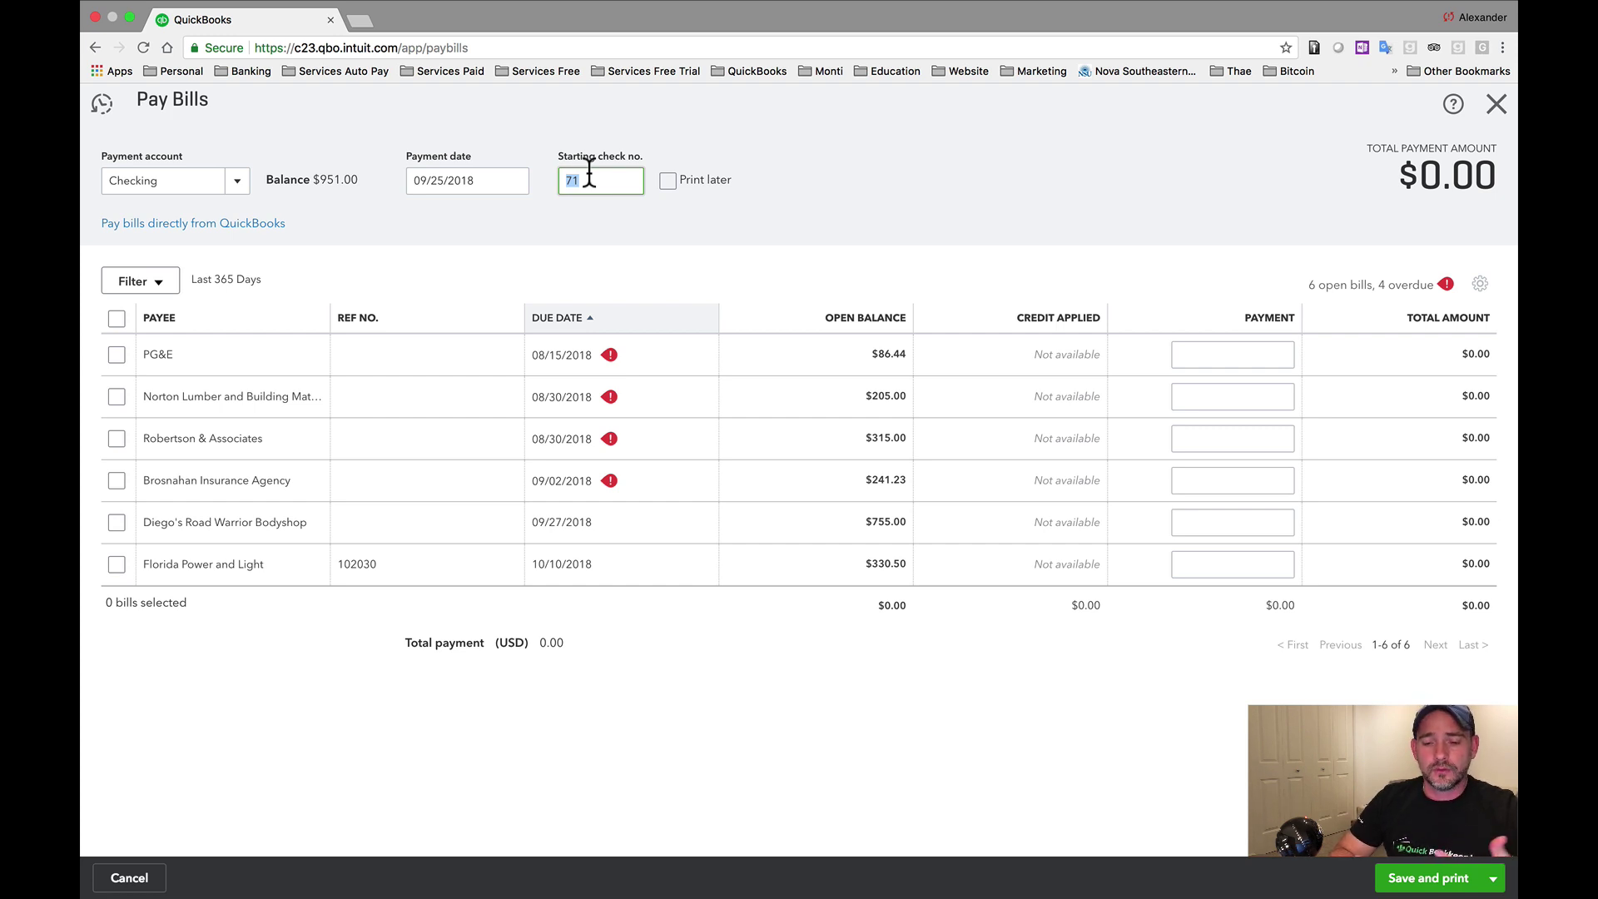
type("1001")
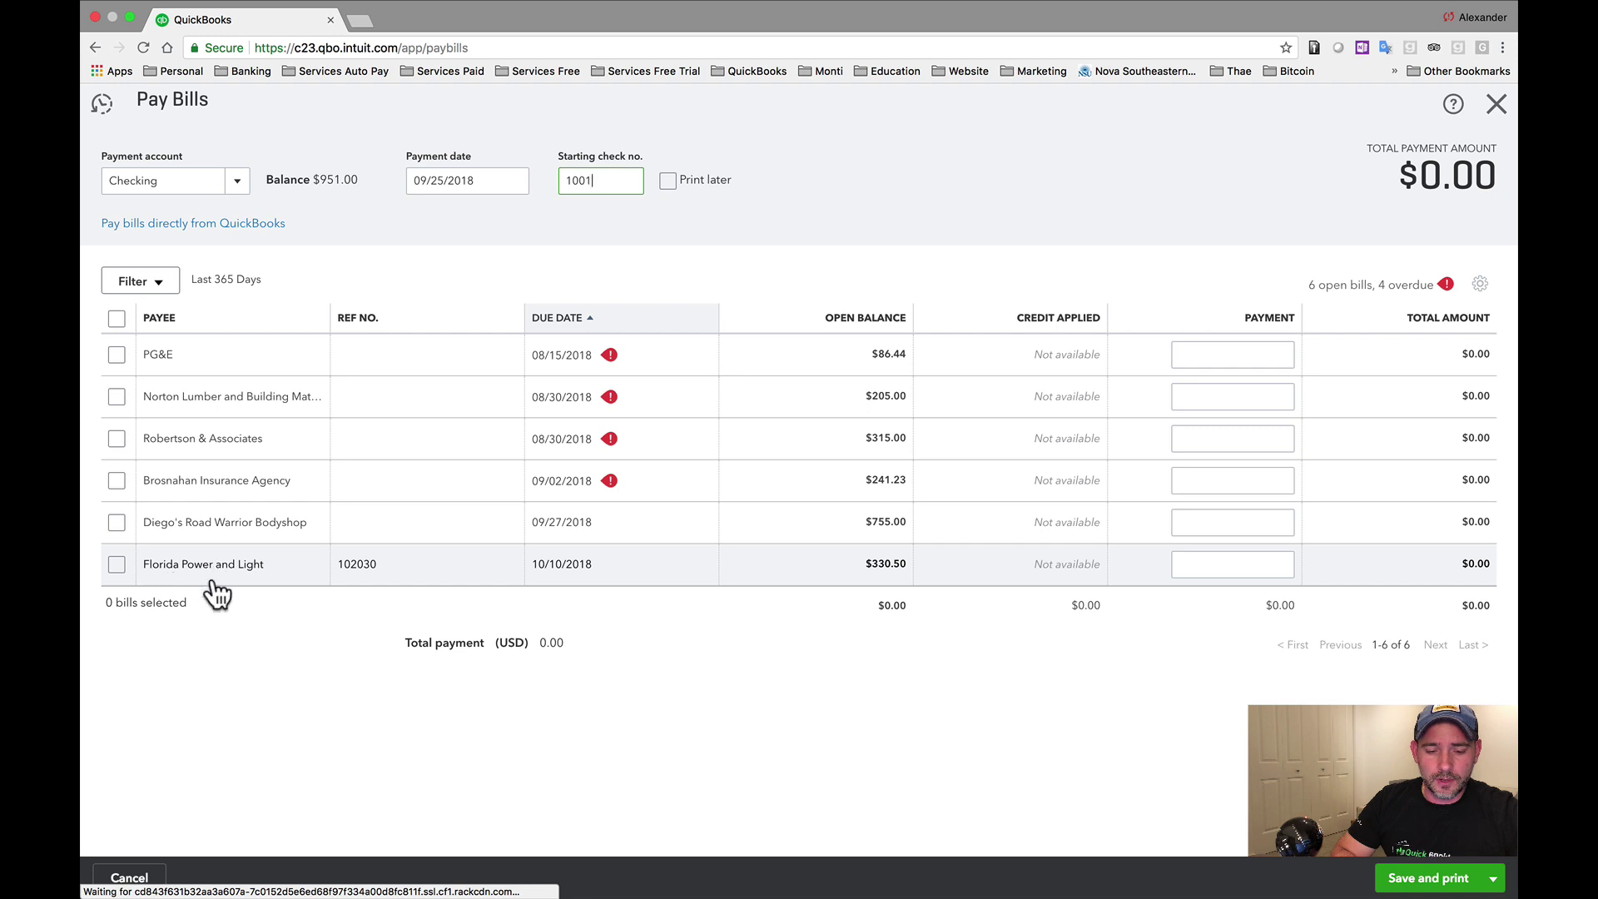
Step: Select the Florida Power and Light bill for payment of 330.50, then save the payment and proceed to check printing
left_click(116, 564)
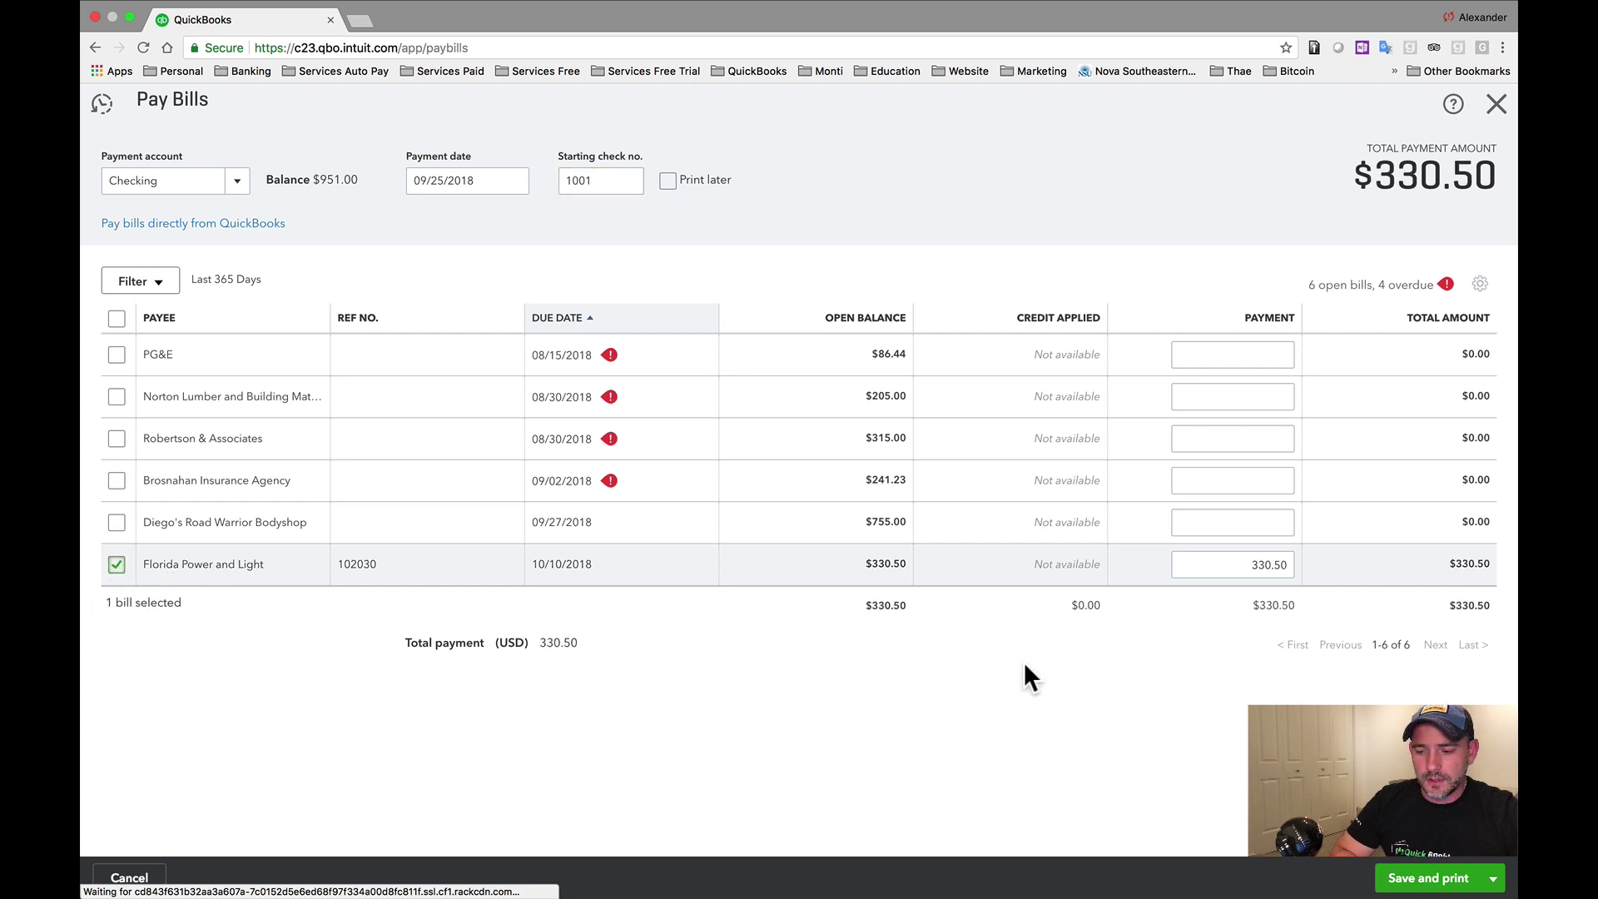
left_click(1221, 562)
double_click(1225, 560)
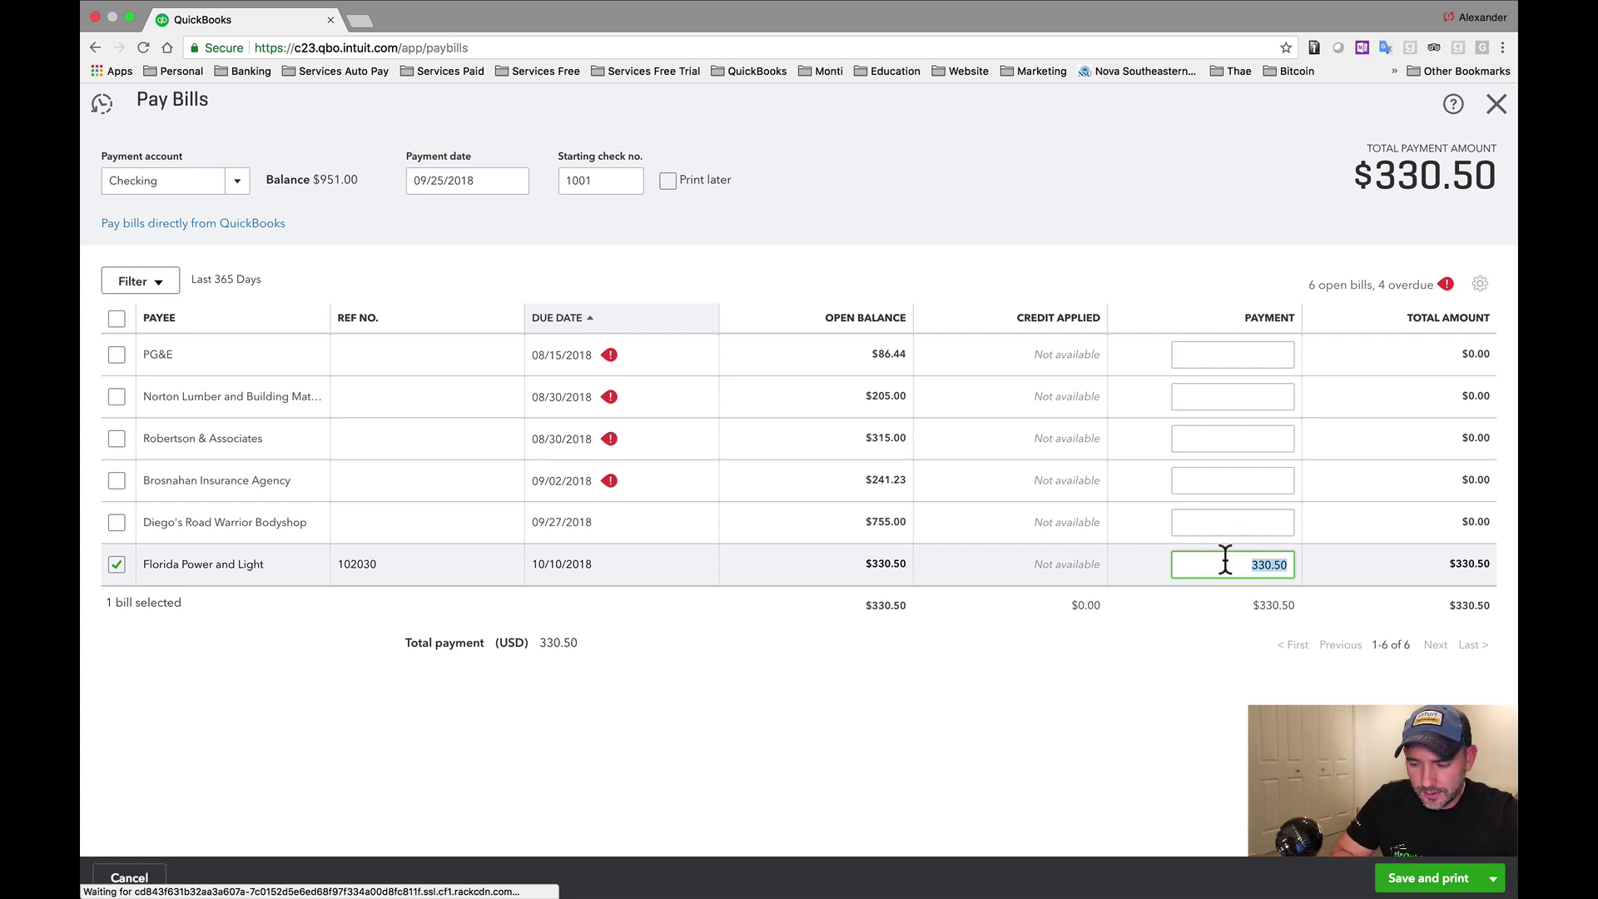
left_click(1425, 879)
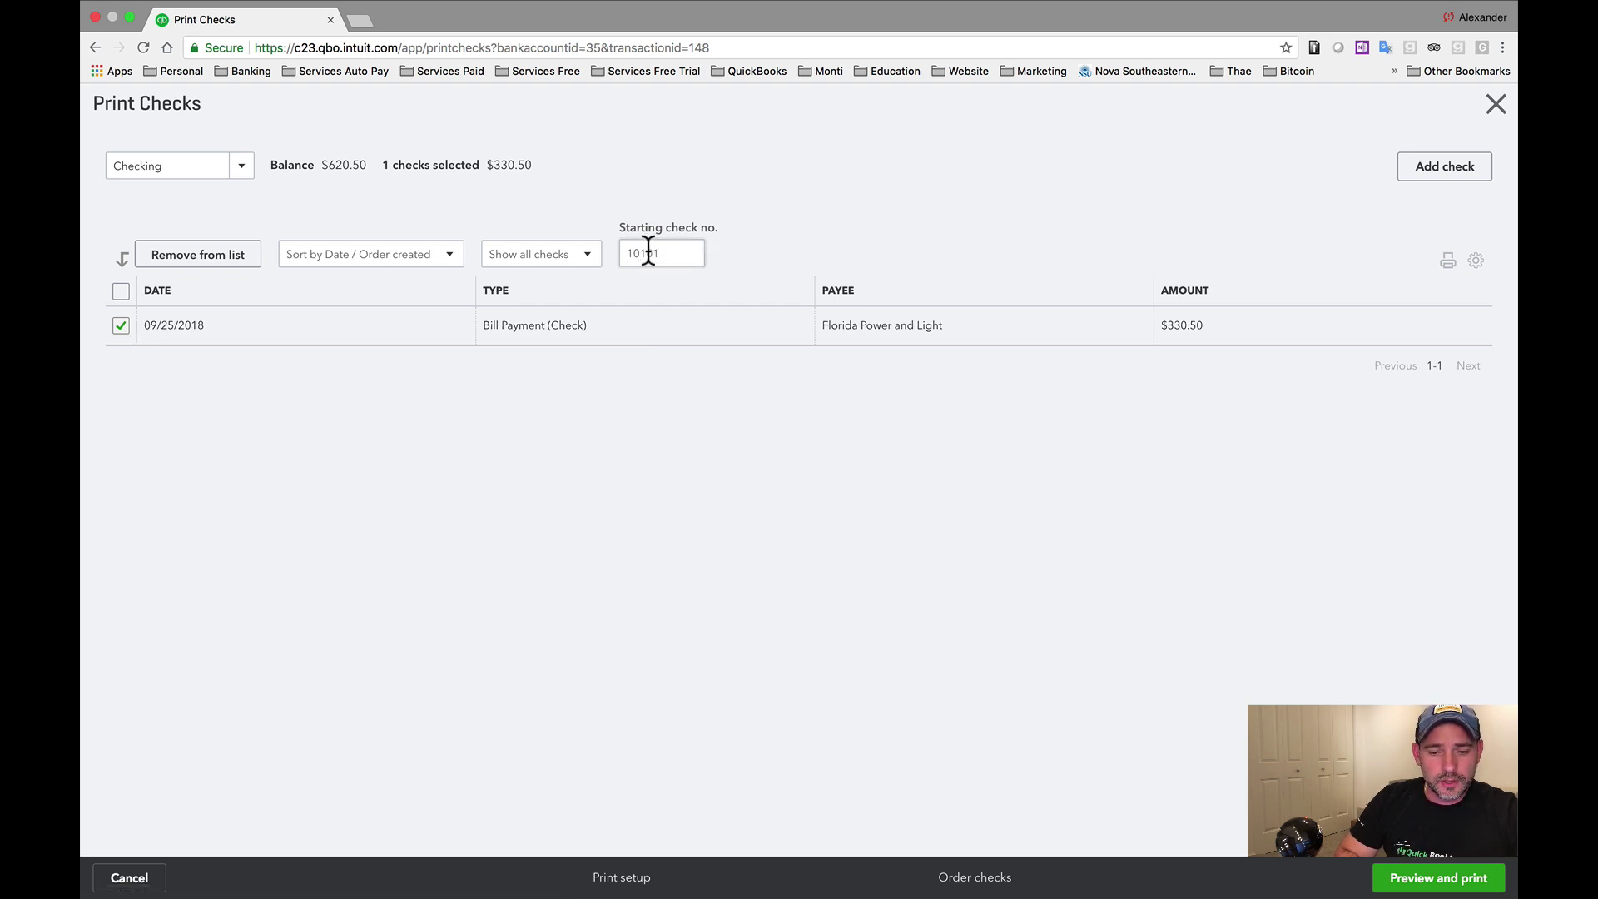
Step: Preview the Florida Power and Light bill payment check down to its payment stubs and bring up the print dialog
left_click(1423, 882)
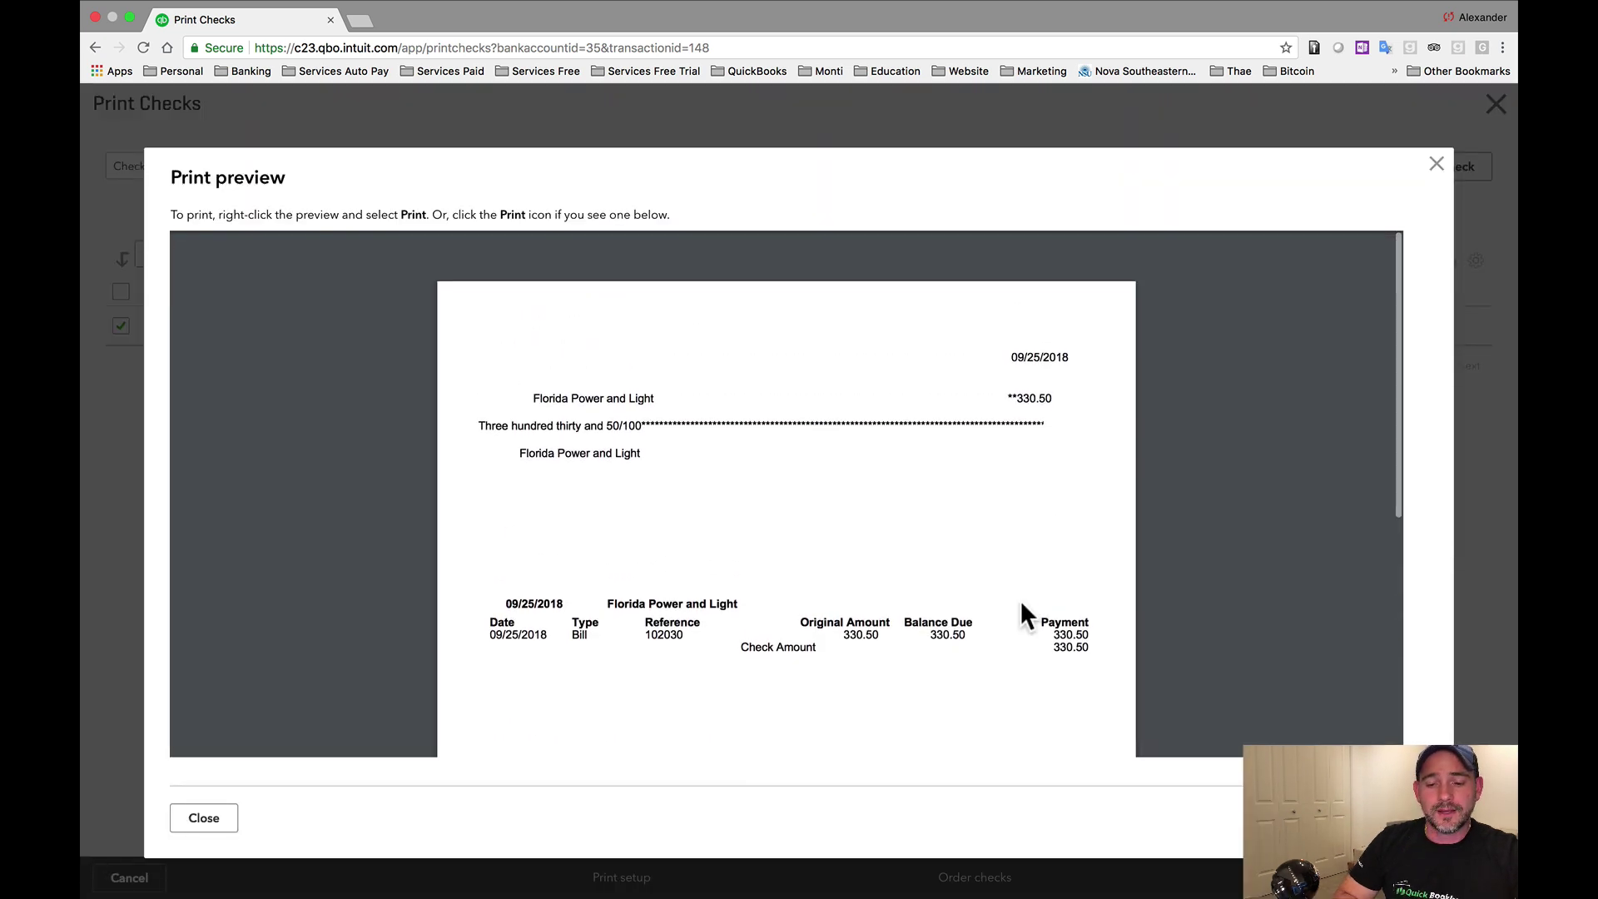
scroll(1022, 606, "down", 5)
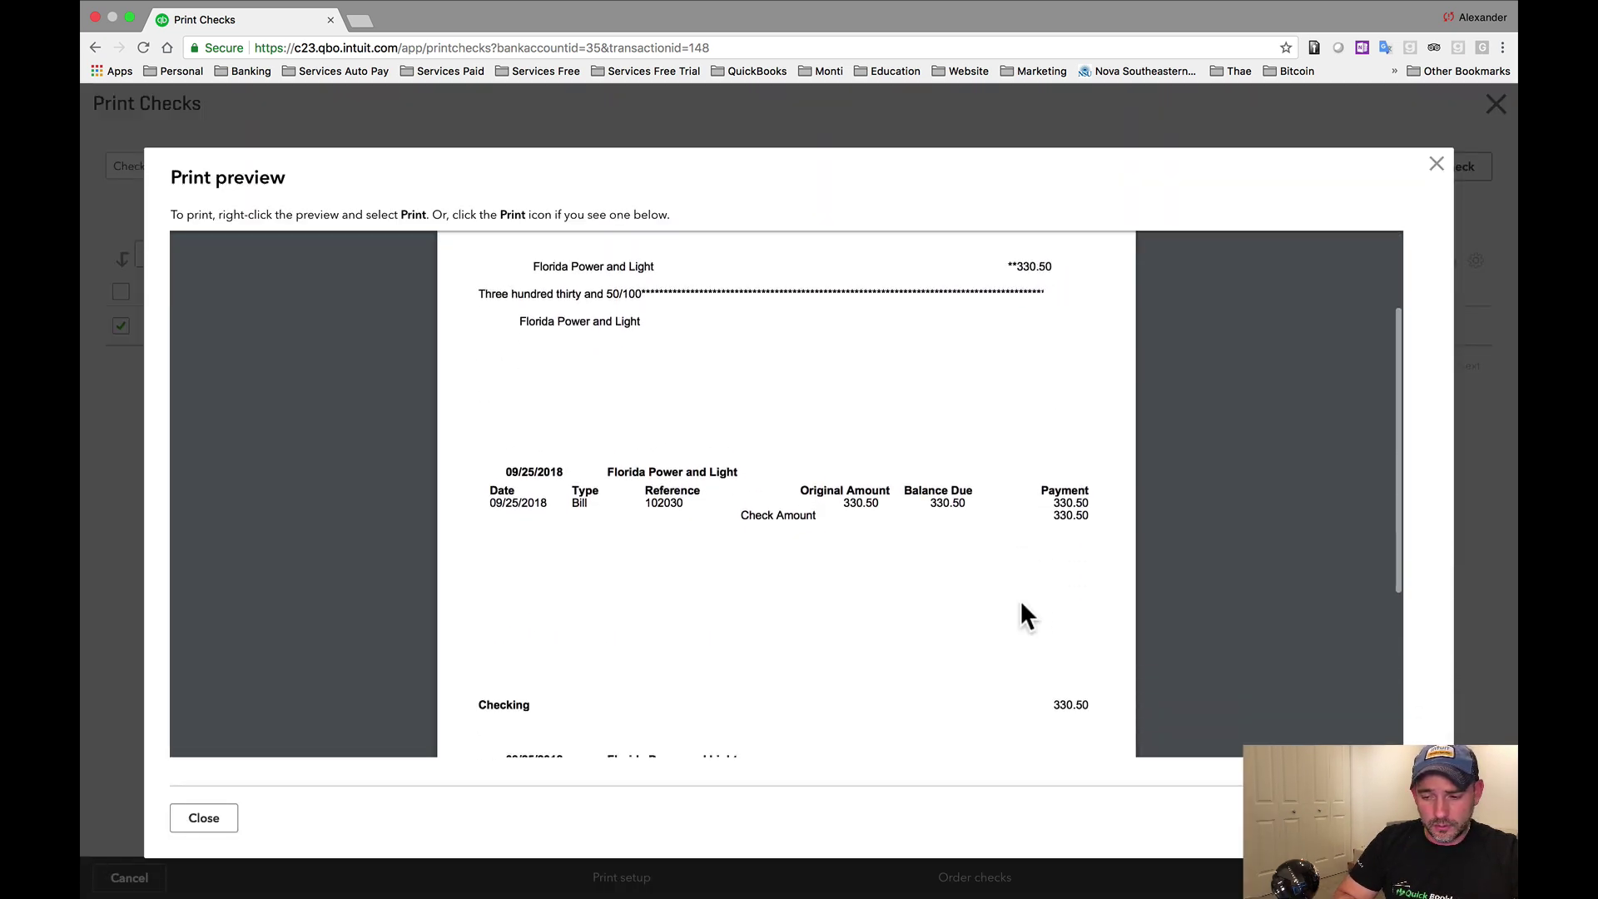
mouse_move(1381, 738)
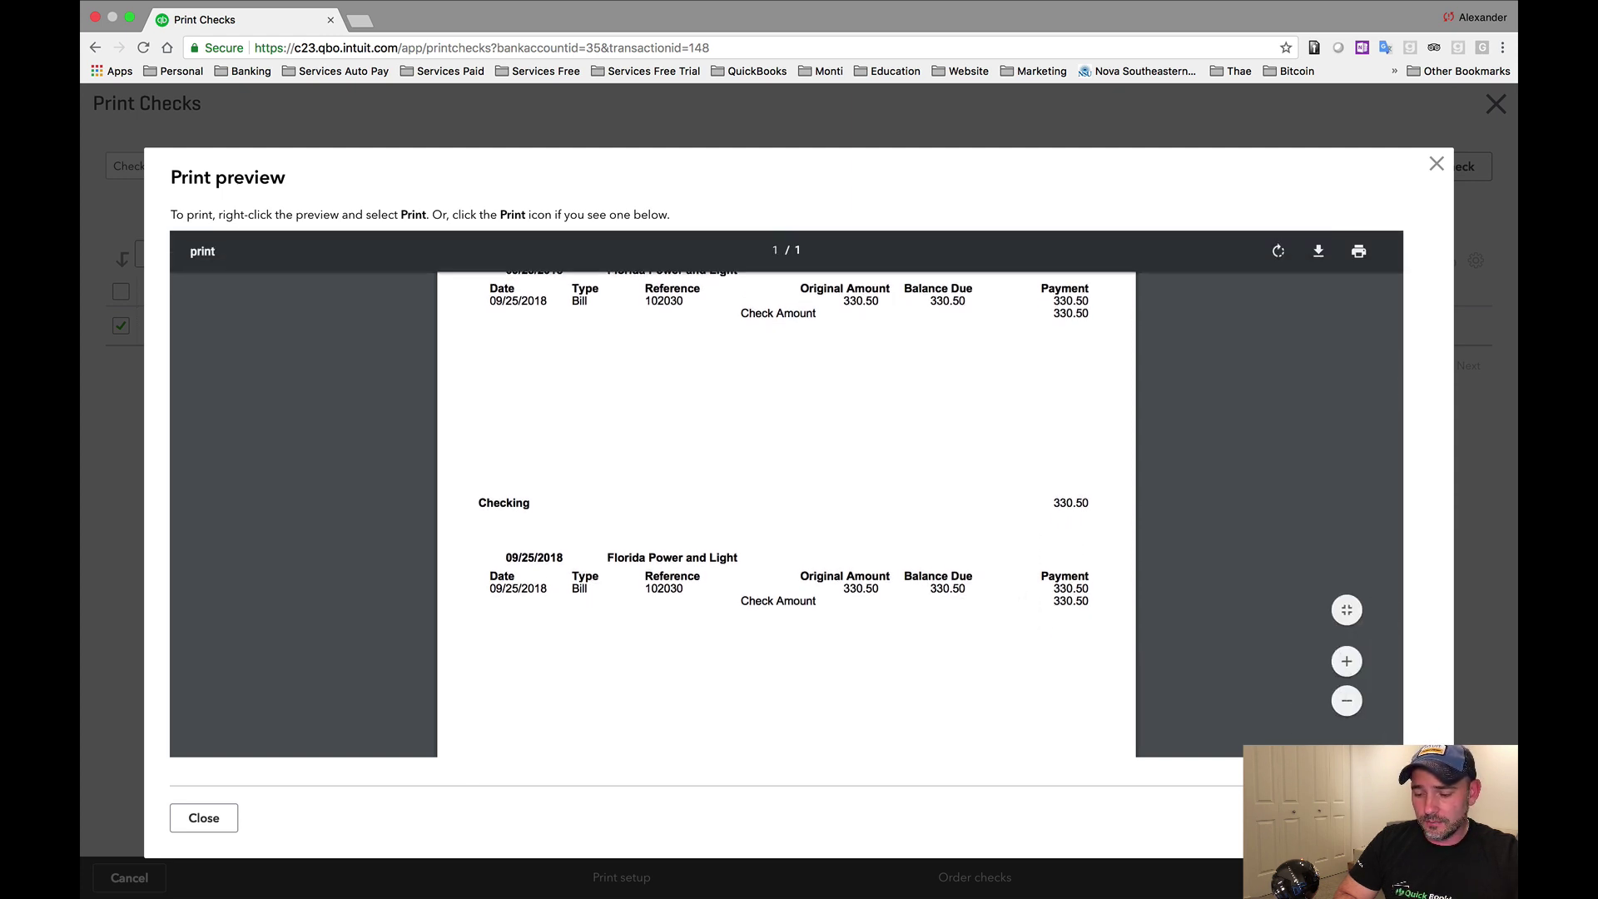
key("super+p")
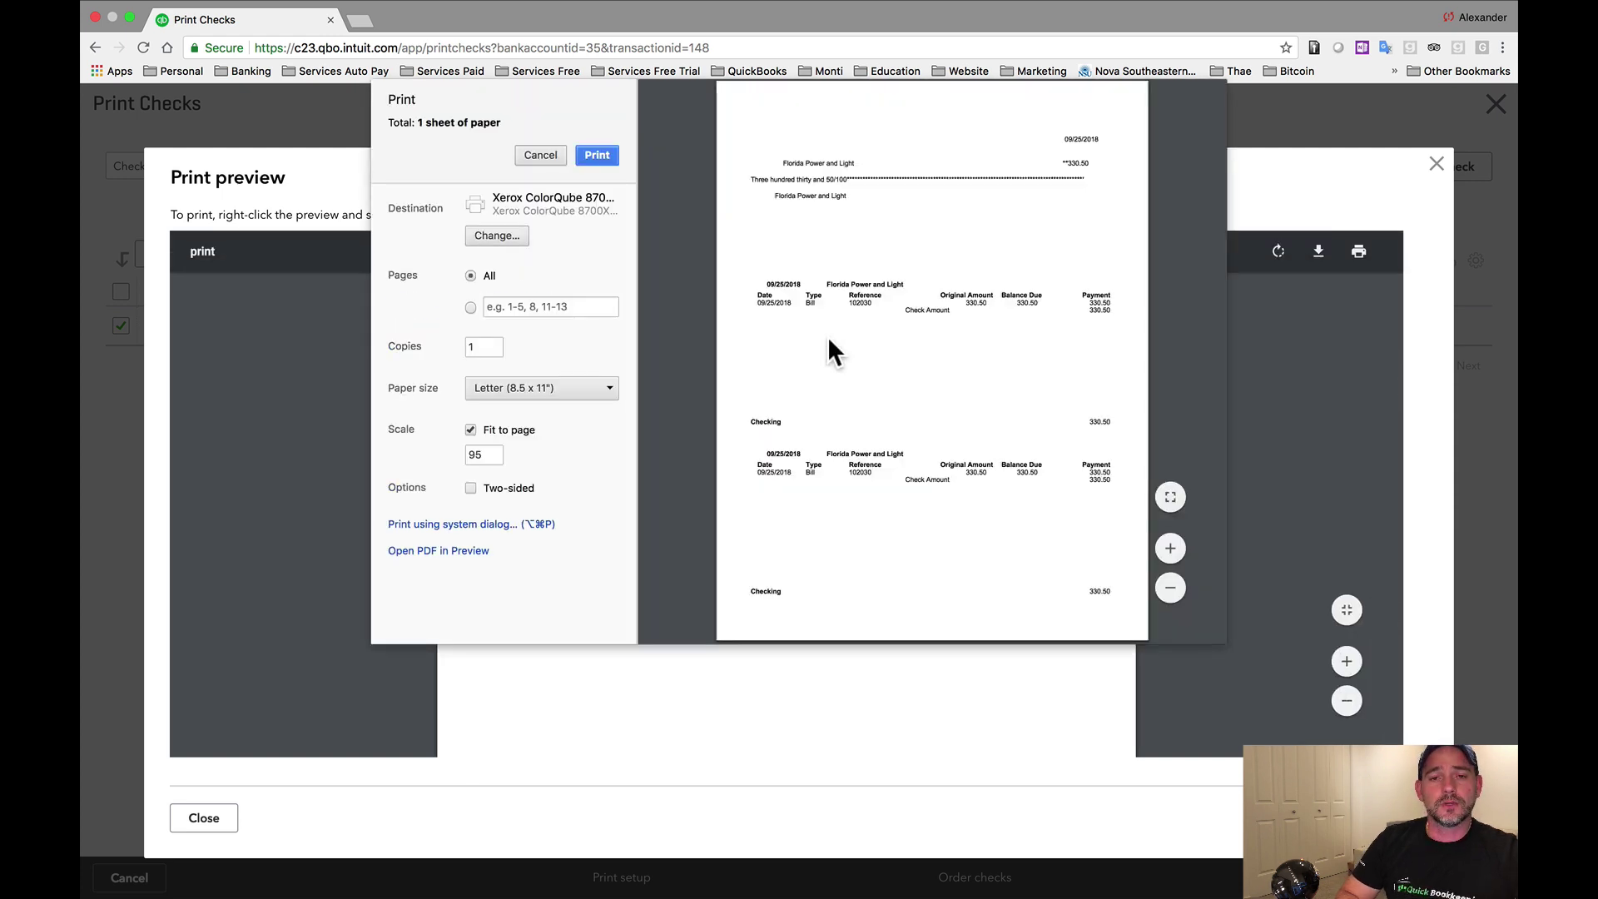